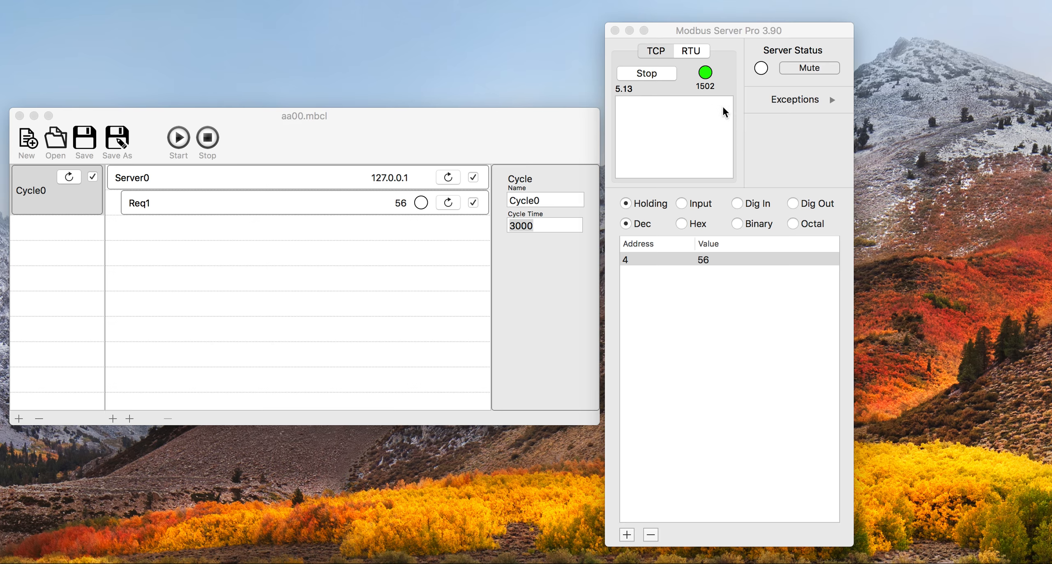
# - Show the Modbus server's exception configuration settings
pyautogui.click(831, 100)
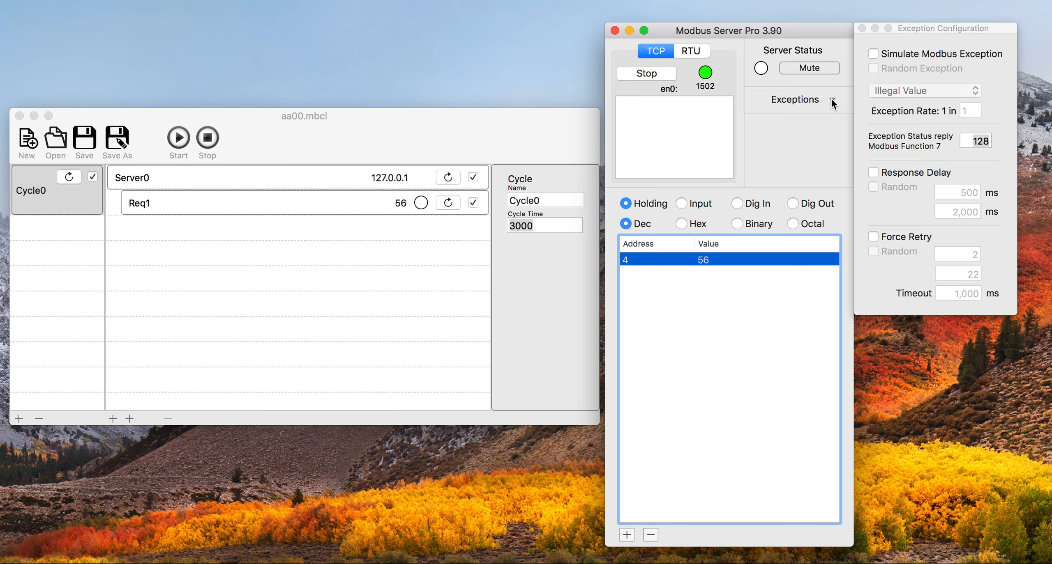
pyautogui.click(831, 98)
pyautogui.click(831, 99)
# - Start the Modbus client's polling cycle, stop it, and start it again
pyautogui.click(178, 137)
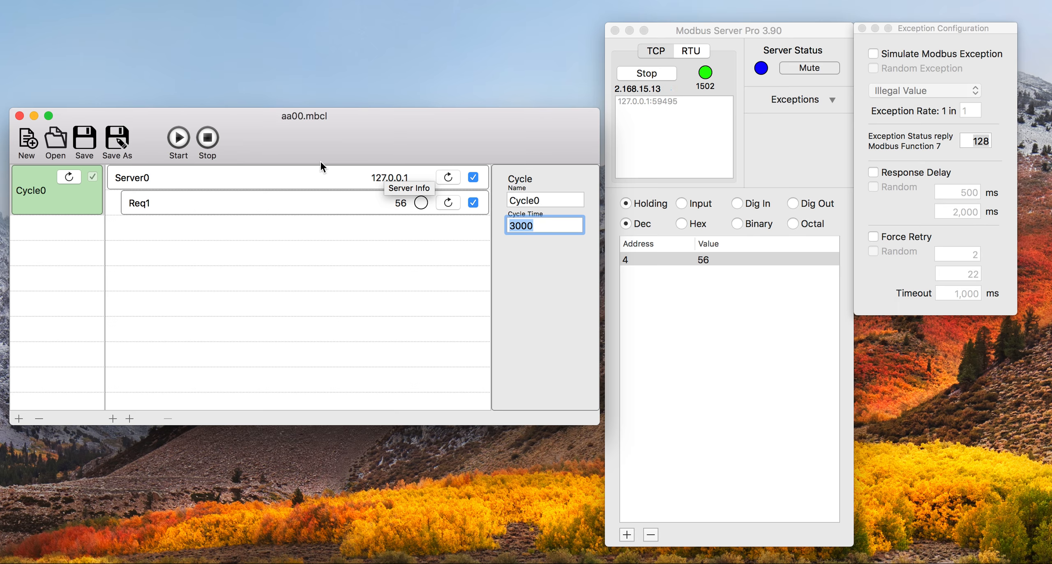
pyautogui.click(207, 137)
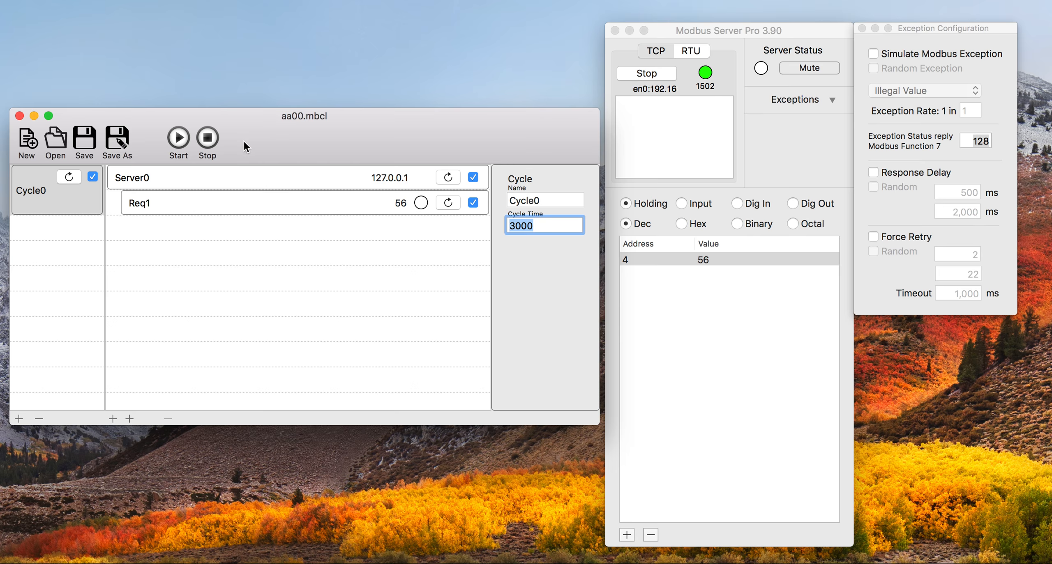
pyautogui.click(176, 138)
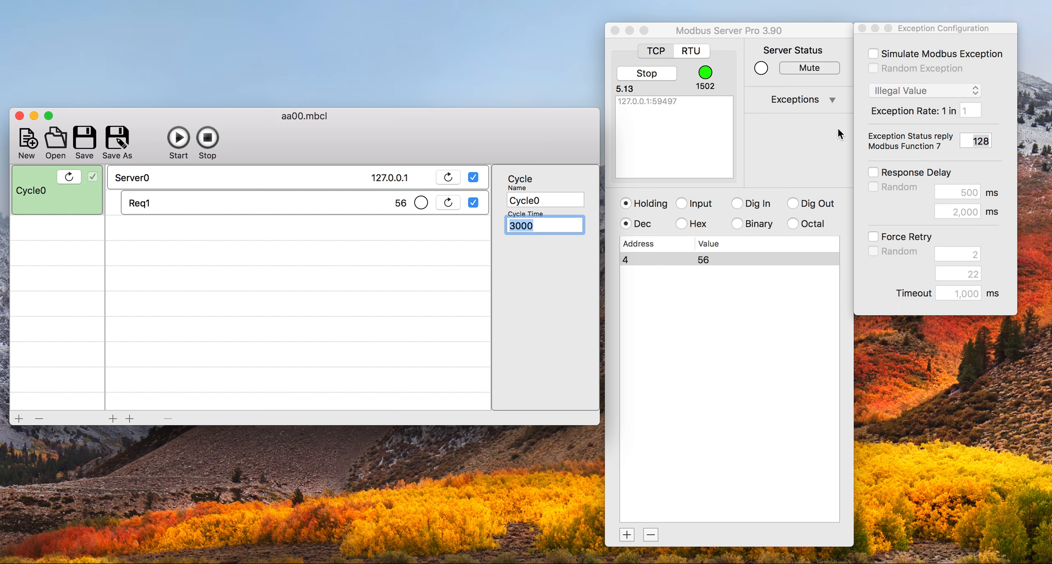
# - Enable simulated Modbus exceptions on the server, try Illegal Function, and set the exception type to Device Failure
pyautogui.click(872, 53)
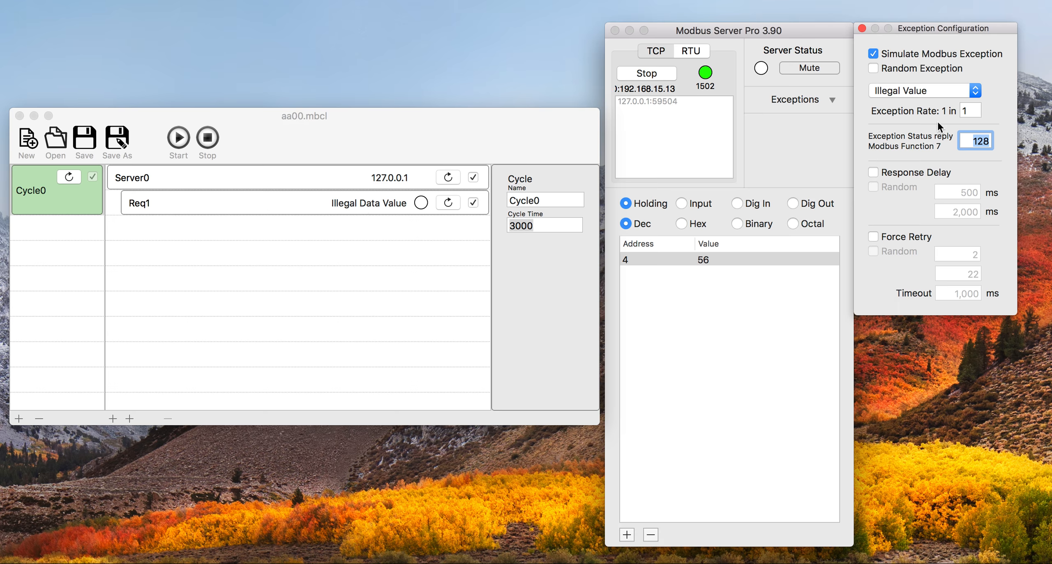
pyautogui.click(976, 90)
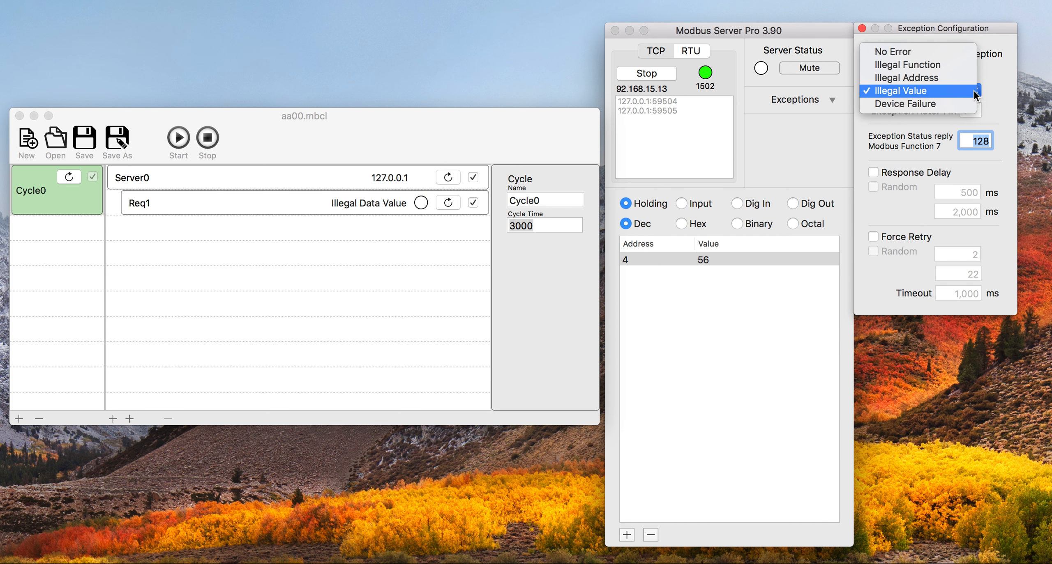
pyautogui.click(958, 66)
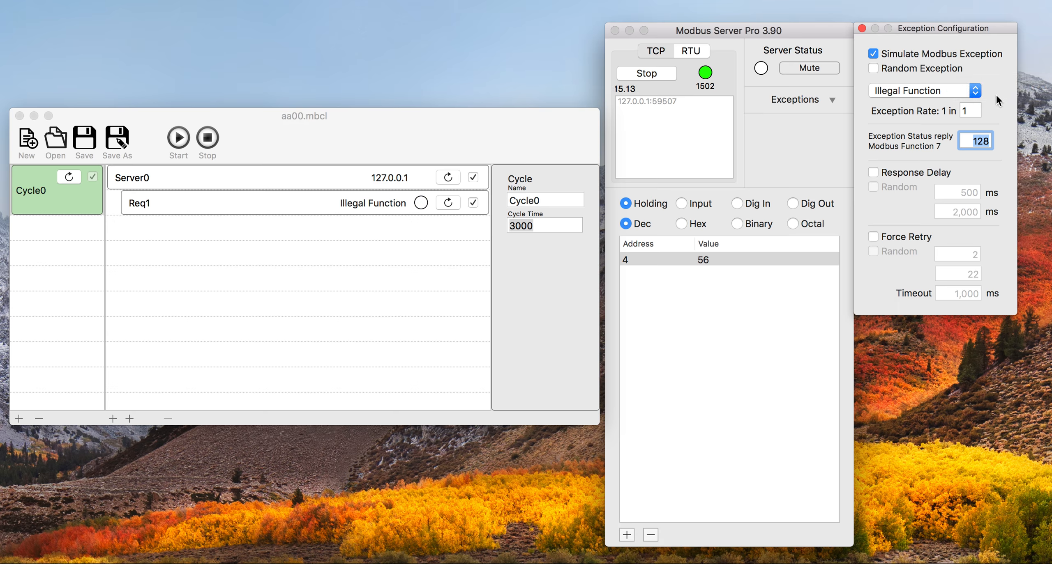
pyautogui.click(977, 90)
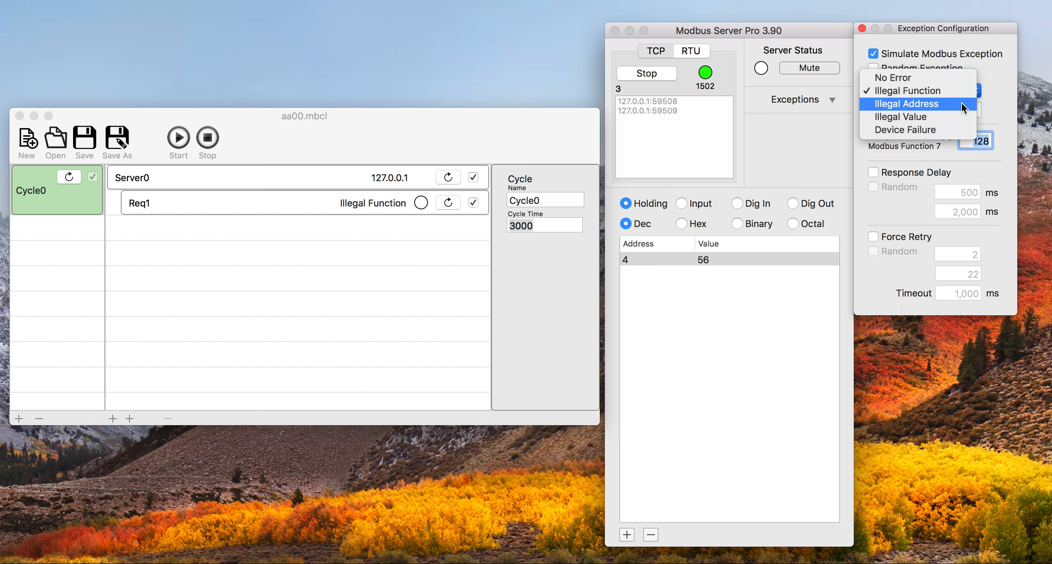
pyautogui.click(945, 128)
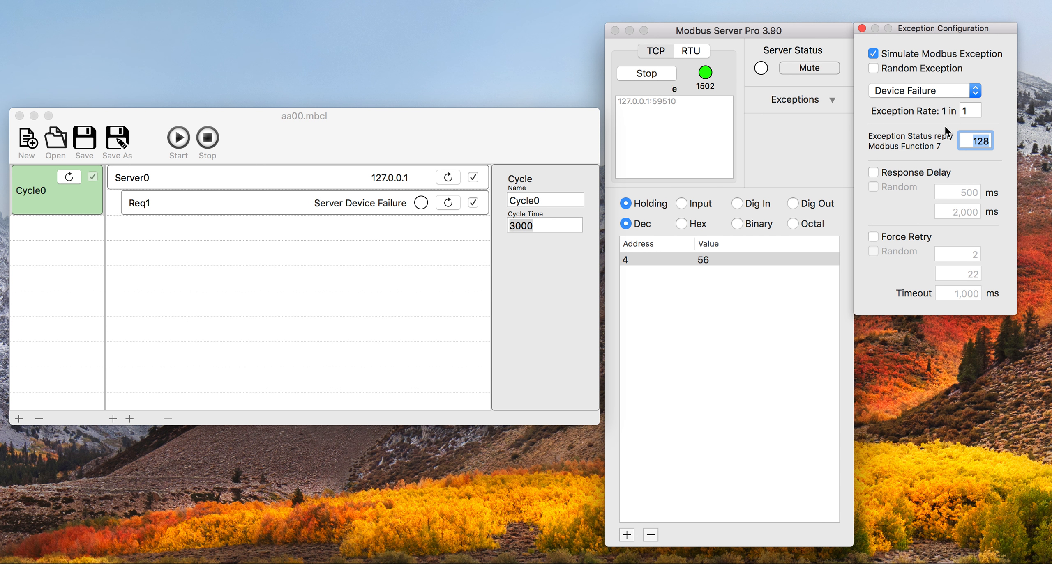
# - Switch exception simulation off and back on, and try the random exception option before disabling it
pyautogui.click(873, 53)
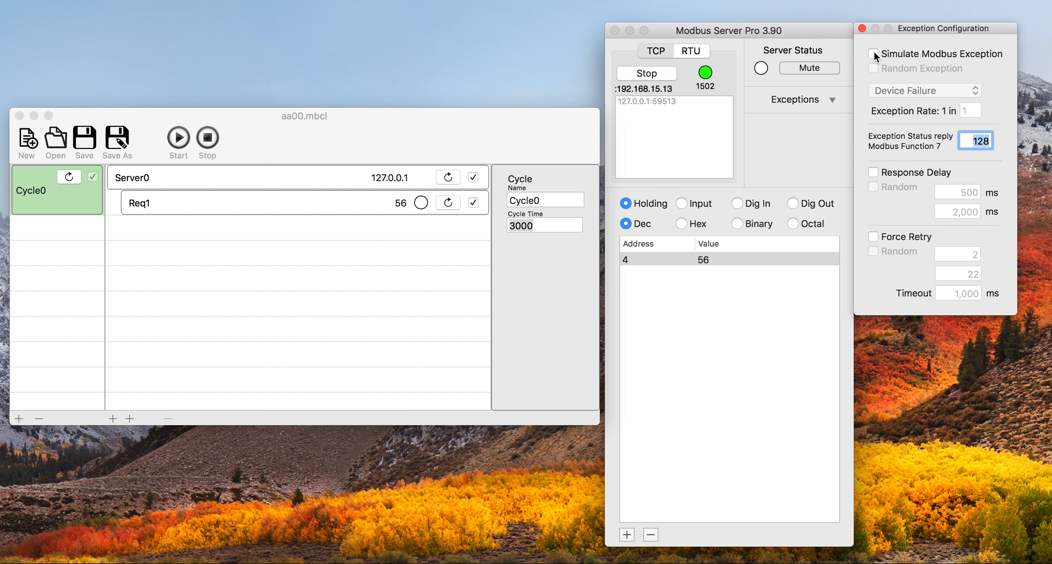
pyautogui.click(872, 53)
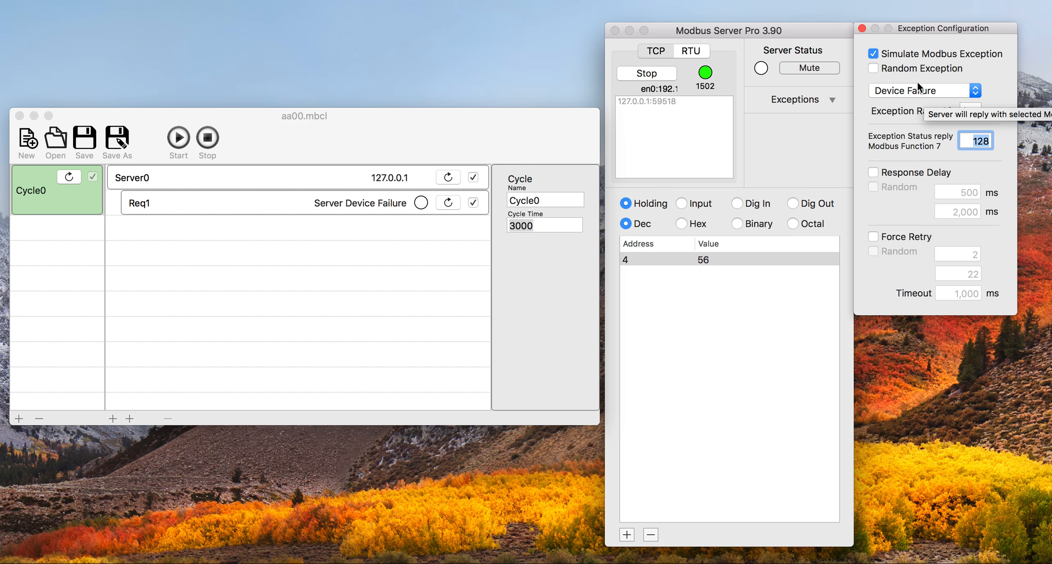
pyautogui.click(872, 68)
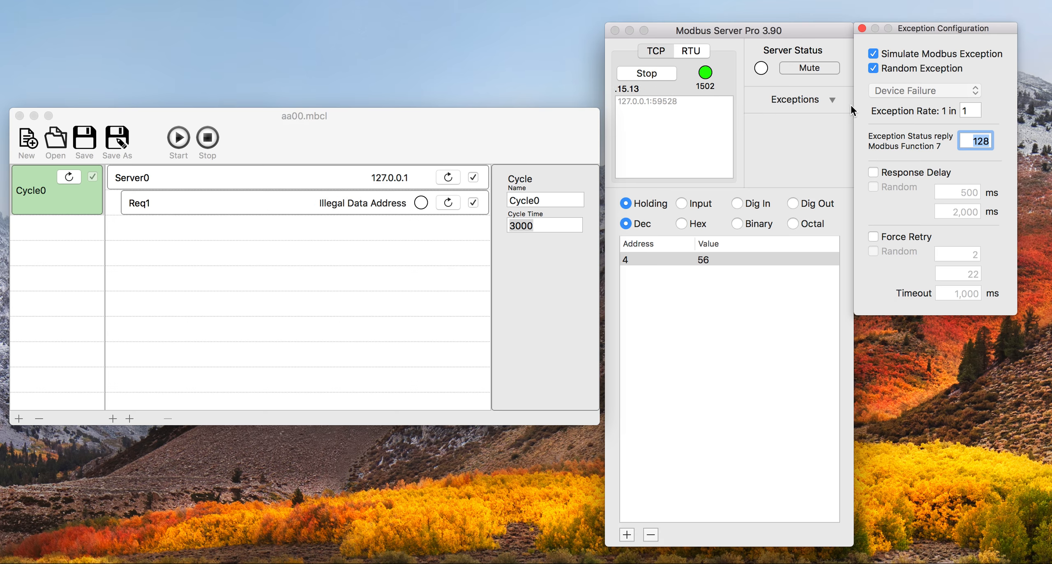
pyautogui.click(874, 69)
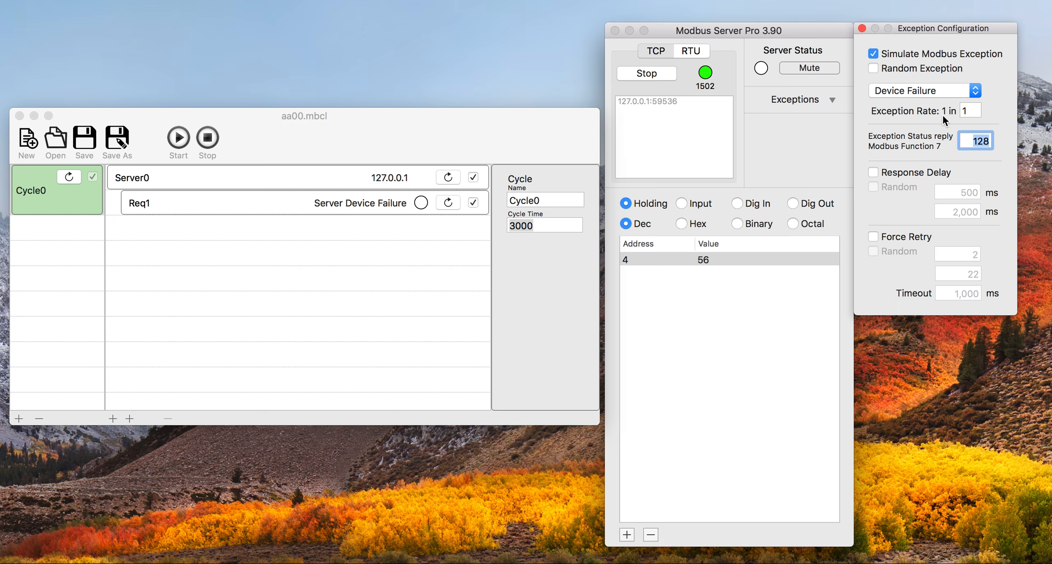
# - Try an exception rate of 1 in 2, and set the rate to 1 in 5
pyautogui.click(969, 114)
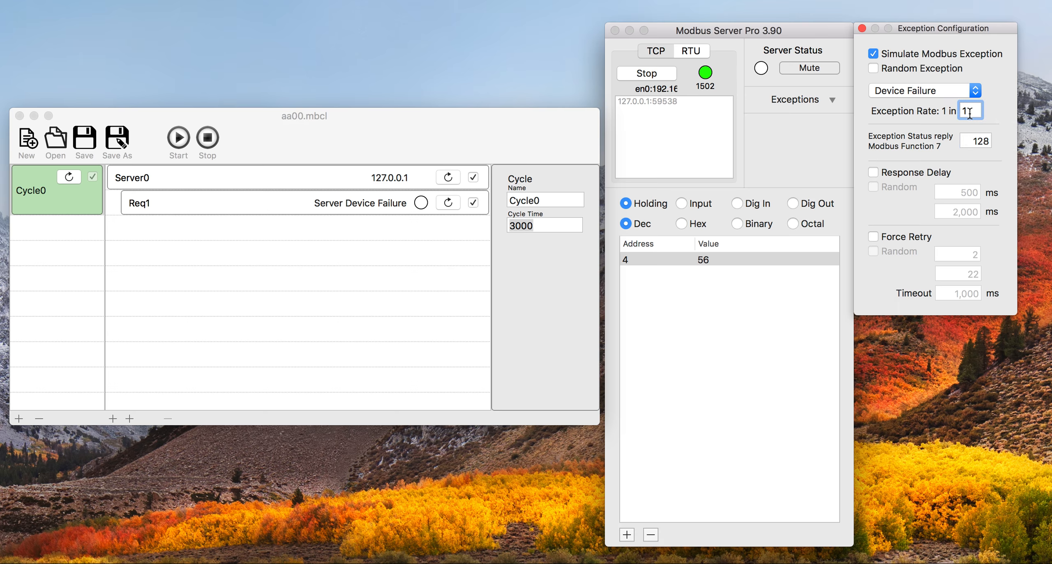
pyautogui.press('BackSpace')
pyautogui.write('2')
pyautogui.press('Return')
pyautogui.write('5')
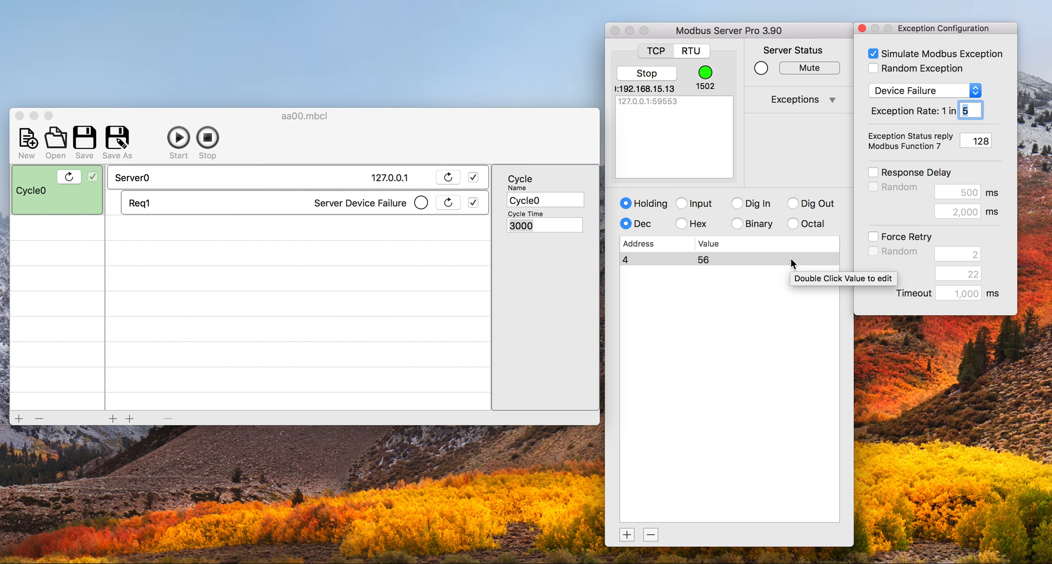
pyautogui.doubleClick(969, 111)
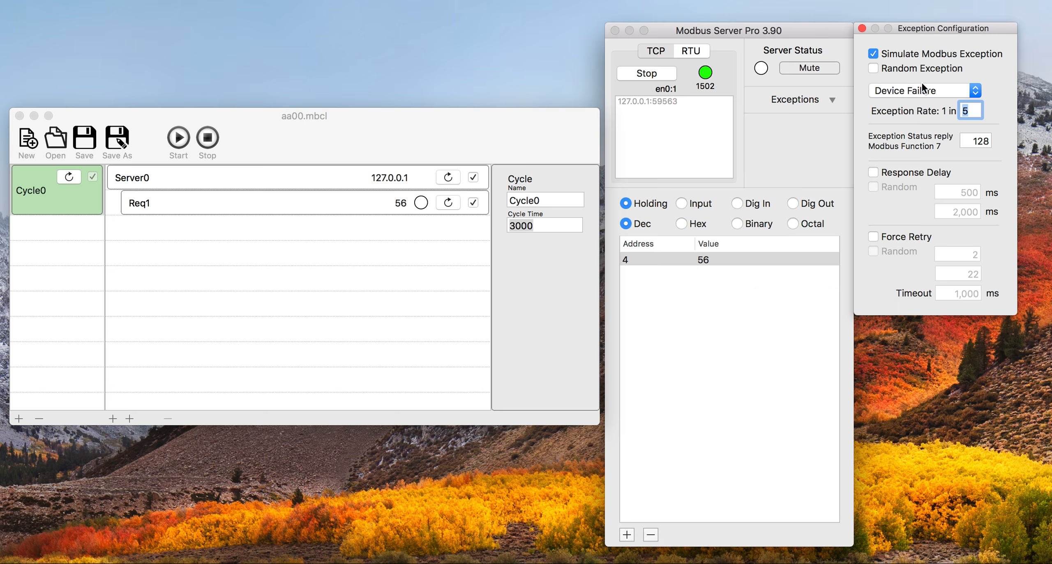
# - Turn off Modbus exception simulation and try the 500 ms response delay, switching it off again
pyautogui.click(875, 52)
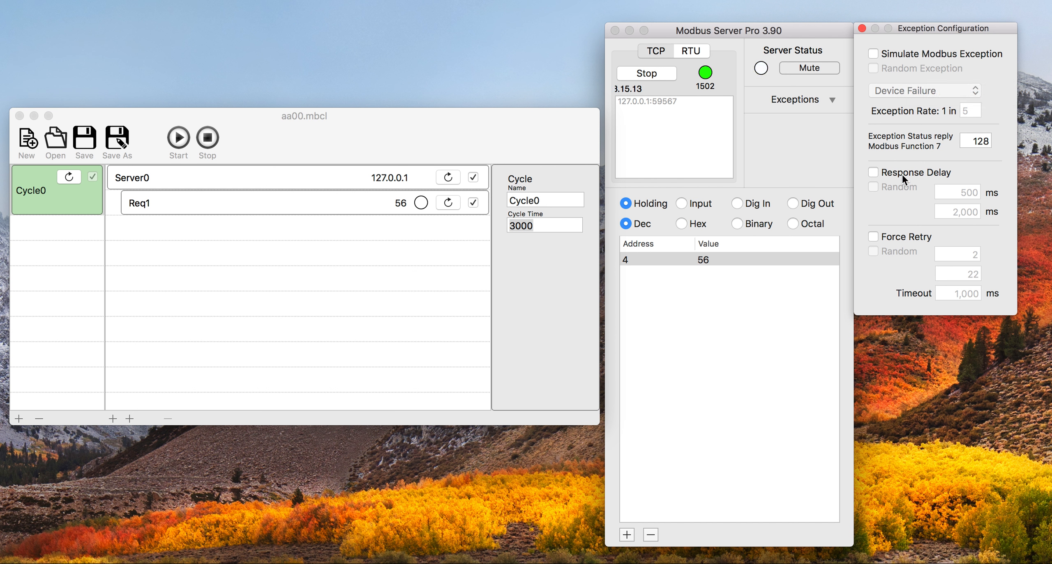
pyautogui.click(873, 172)
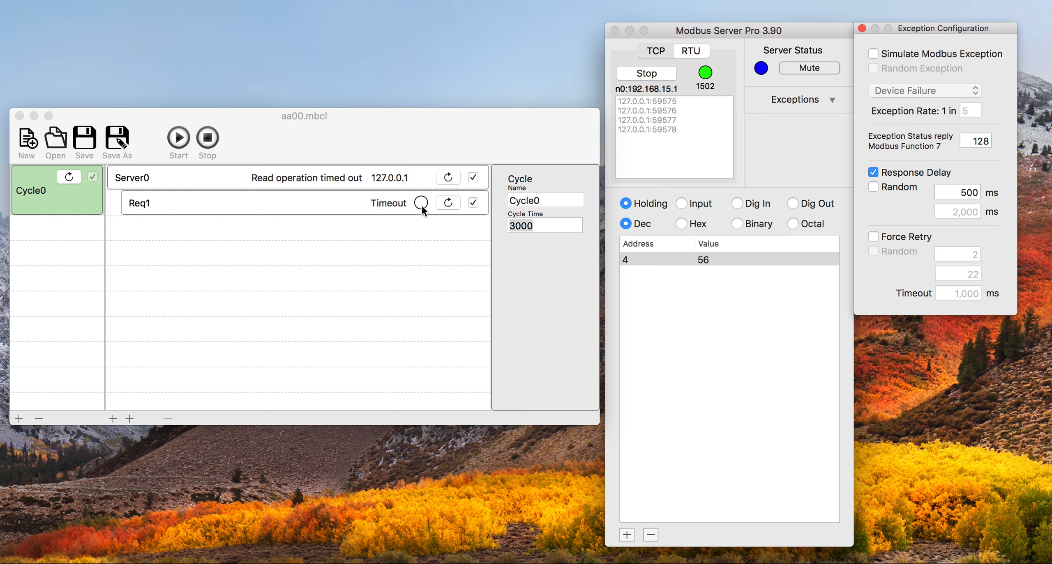
pyautogui.click(870, 171)
# - Select Server0 in the client and set its transaction timeout to 1000
pyautogui.click(319, 183)
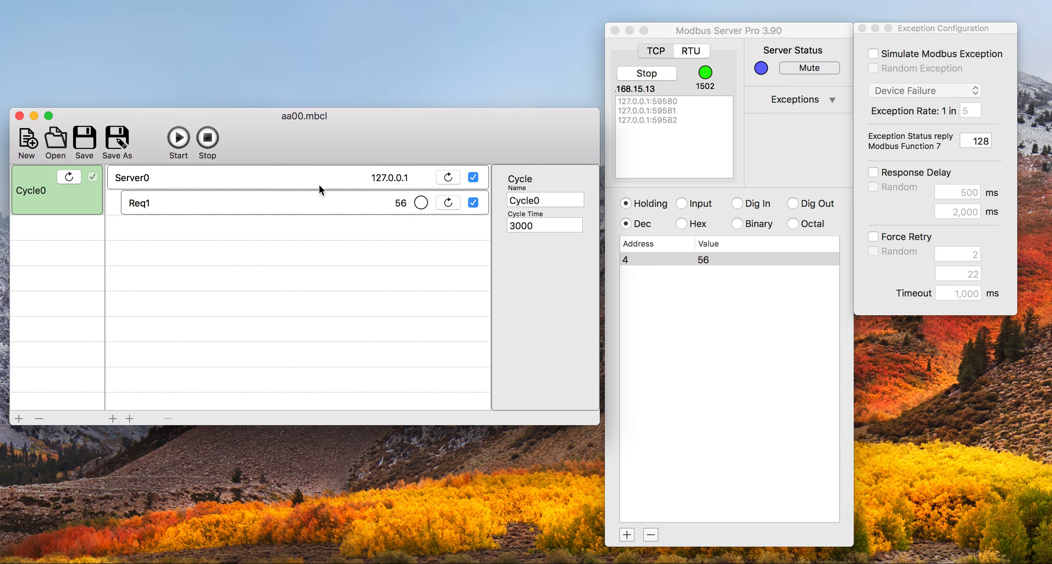
pyautogui.click(320, 182)
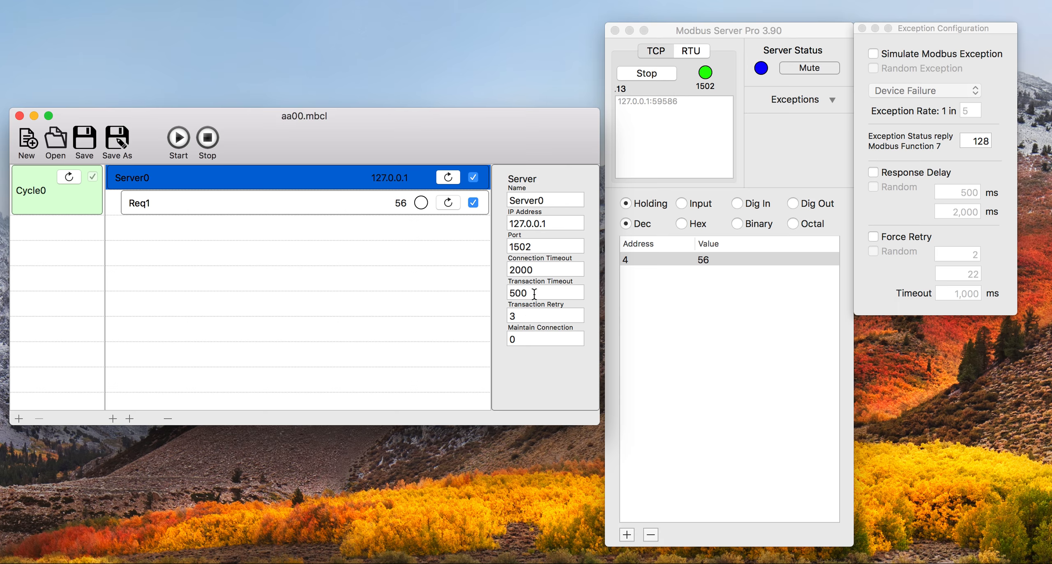
pyautogui.click(511, 293)
pyautogui.write('10')
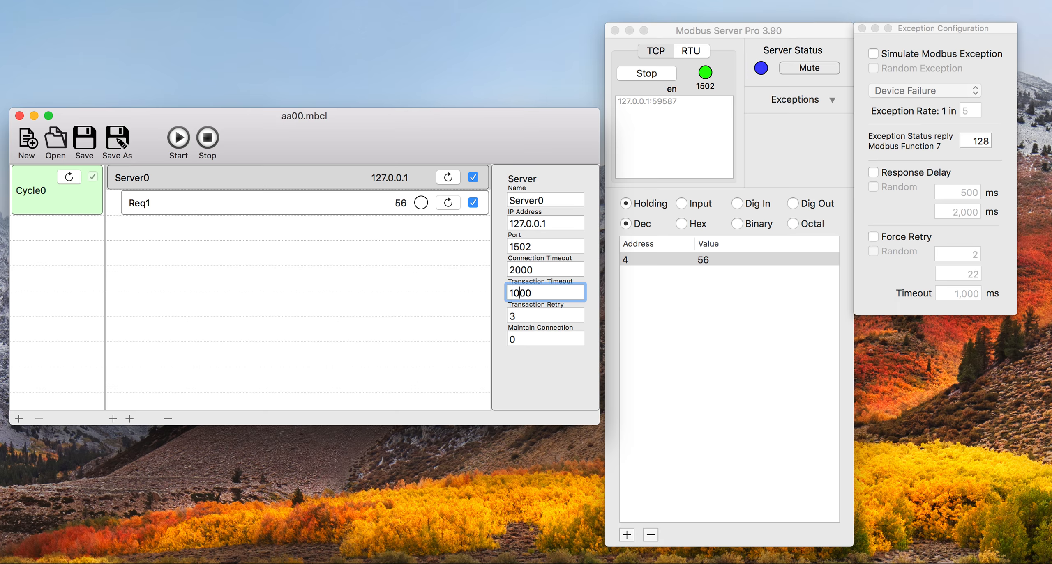
pyautogui.press('Return')
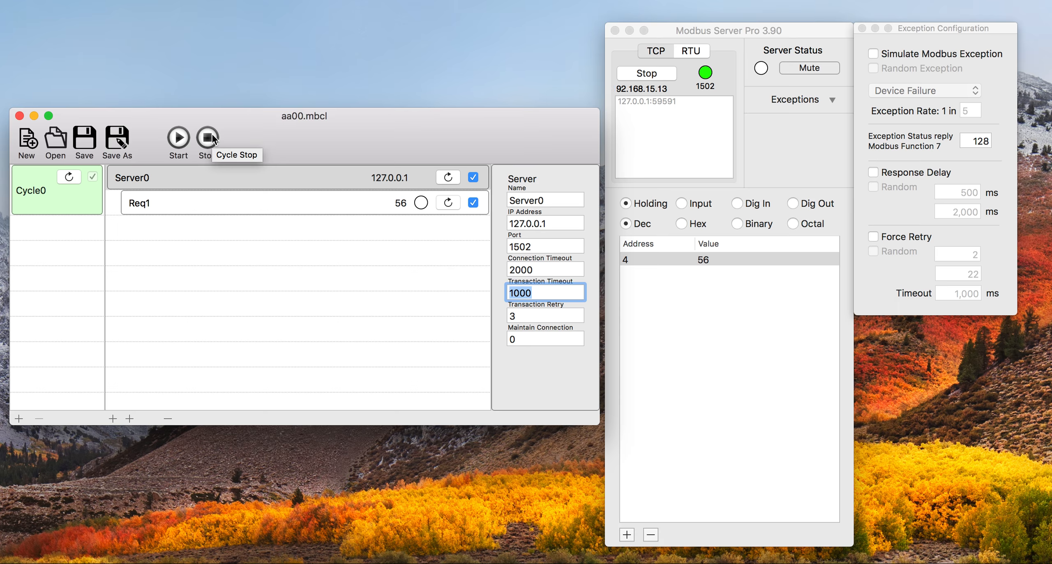
# - Enable the server's response delay and set Server0's transaction timeout to 2000 in the client
pyautogui.click(873, 169)
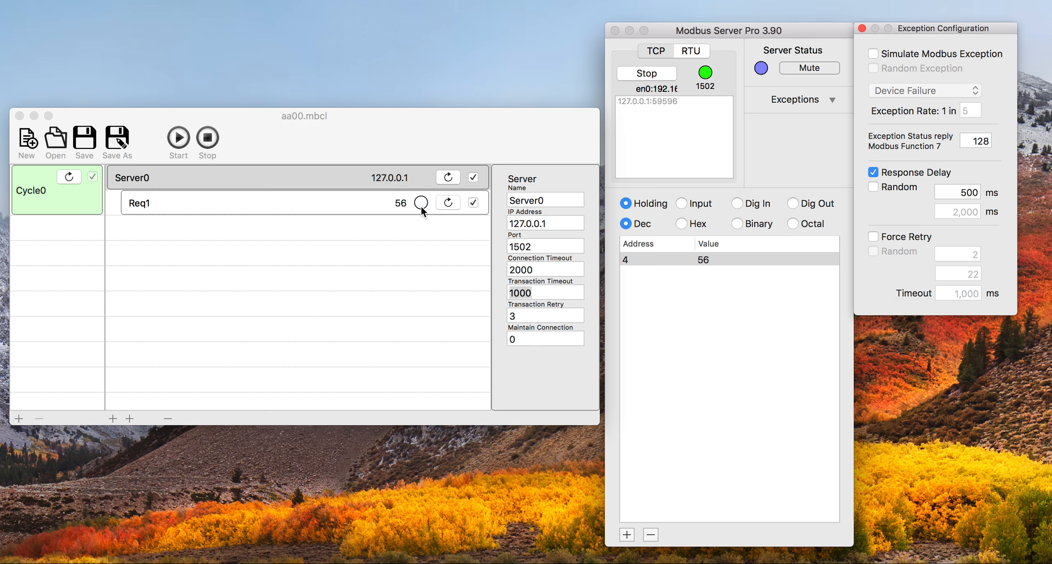
pyautogui.click(513, 294)
pyautogui.press('BackSpace')
pyautogui.write('2')
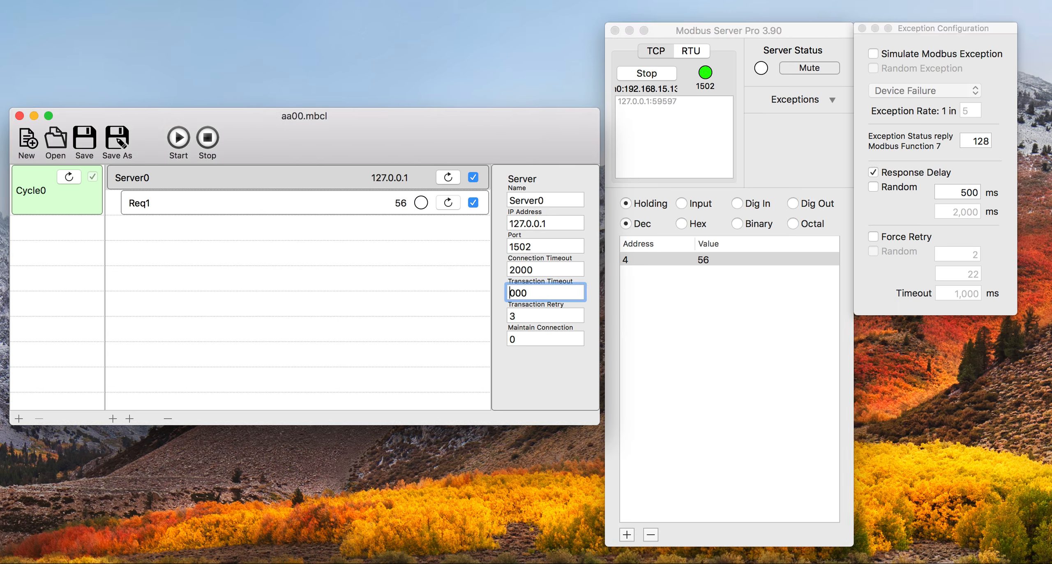
pyautogui.press('Return')
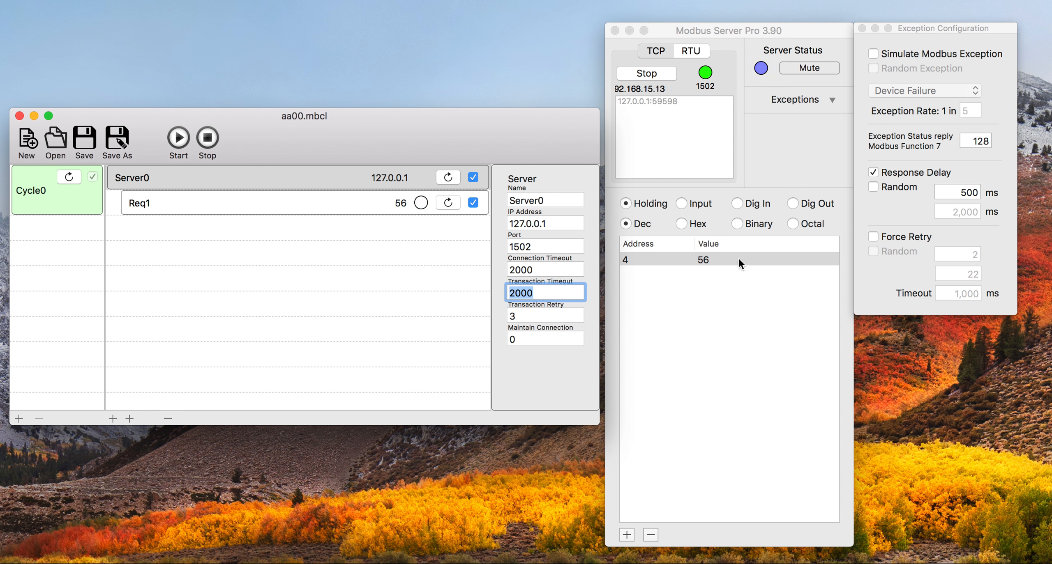
# - Set the server's response delay to 1,500 ms and toggle the delay off and on, leaving it off
pyautogui.click(957, 193)
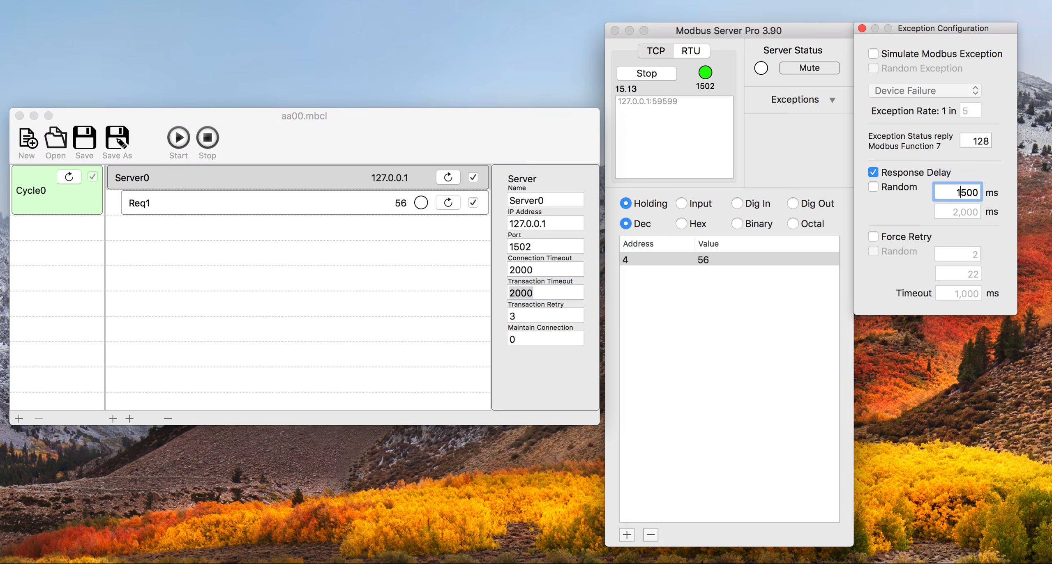
pyautogui.write('1')
pyautogui.press('Return')
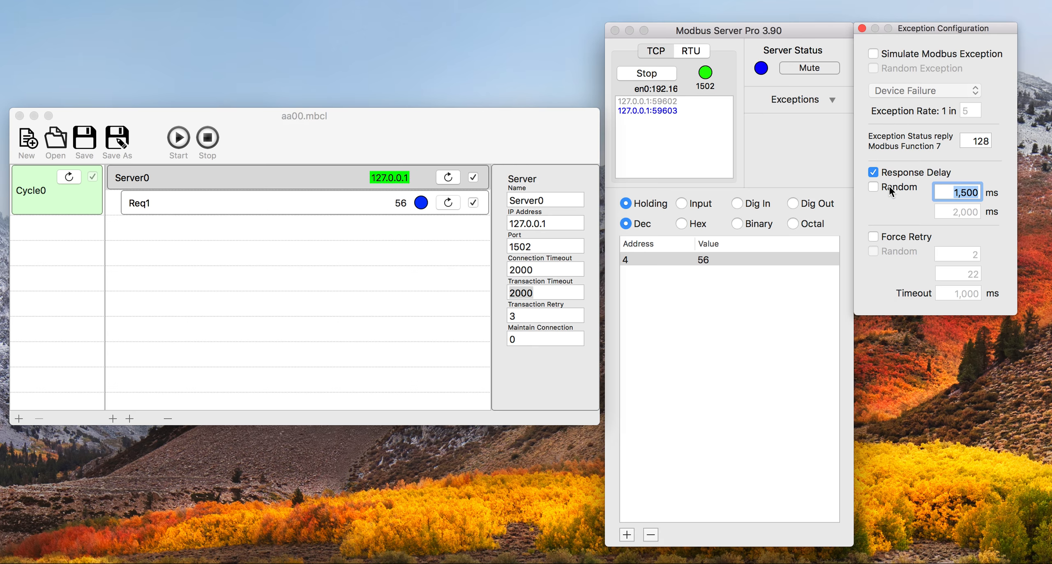
pyautogui.click(874, 172)
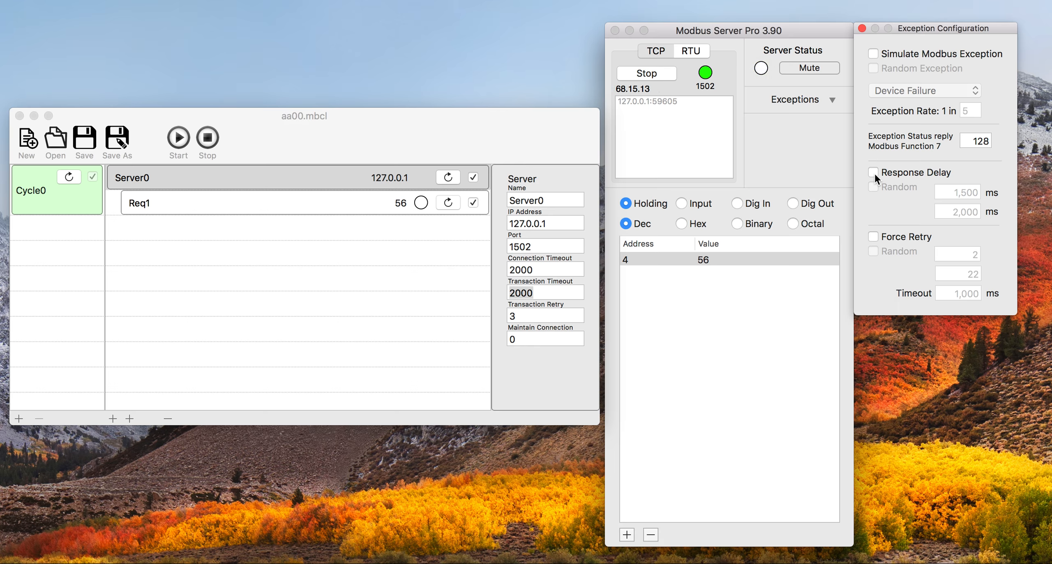
pyautogui.click(873, 172)
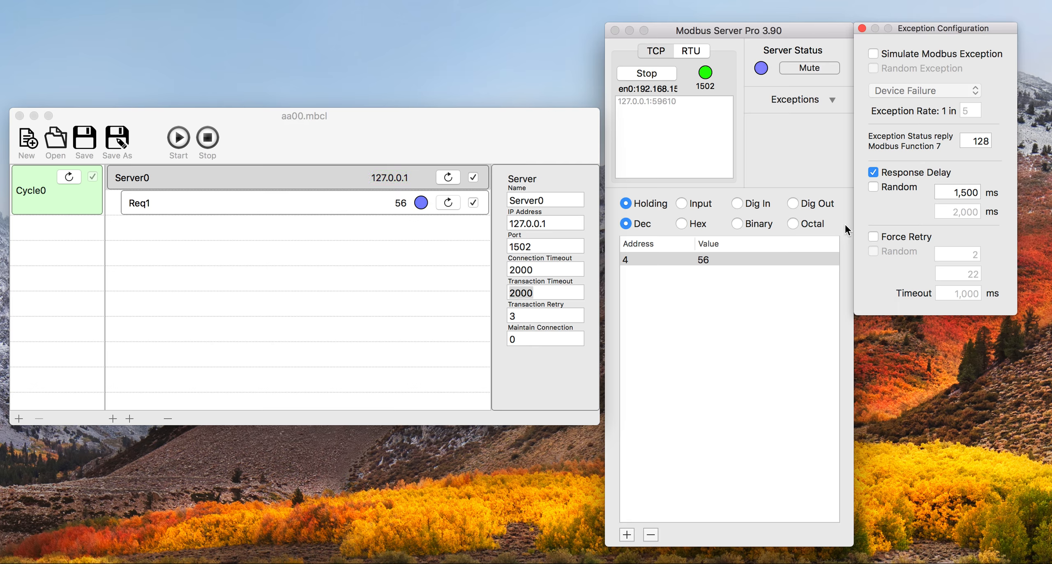
pyautogui.click(873, 172)
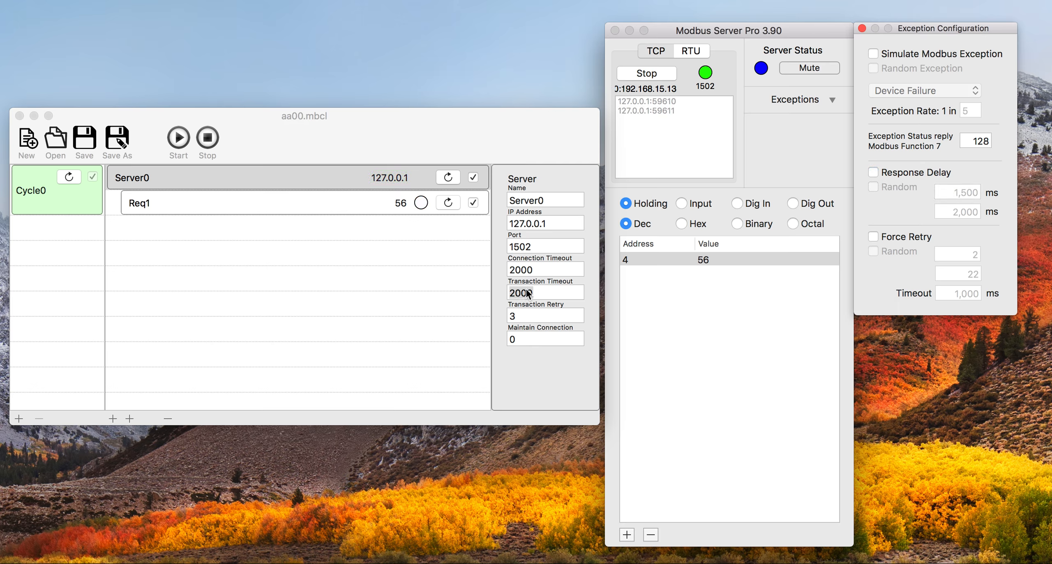
# - Set Server0's transaction timeout to 3000 in the client
pyautogui.click(516, 292)
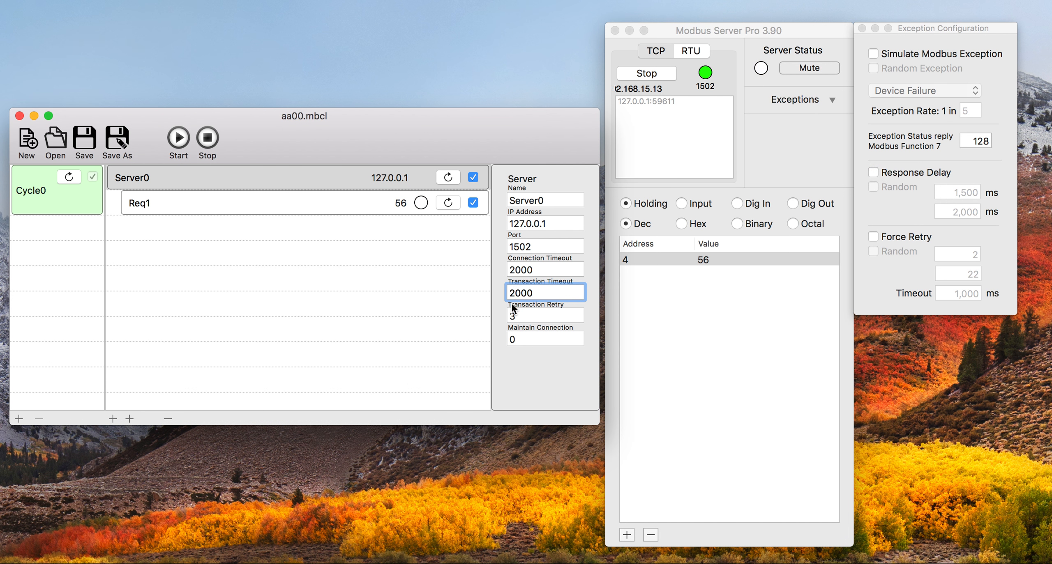
pyautogui.press('BackSpace')
pyautogui.press('Return')
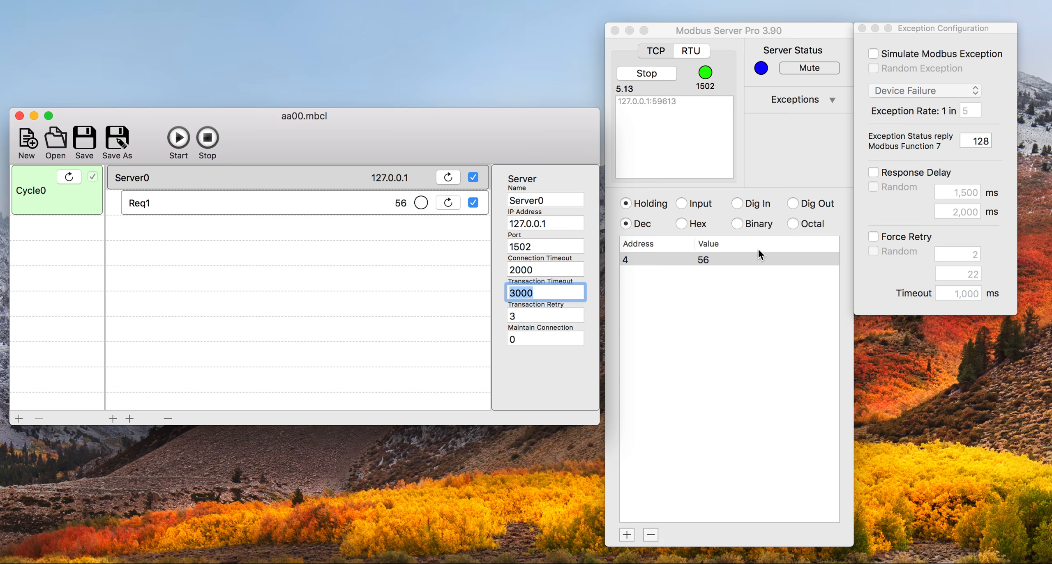
# - Enable the server's response delay and set it to 500 ms
pyautogui.click(873, 172)
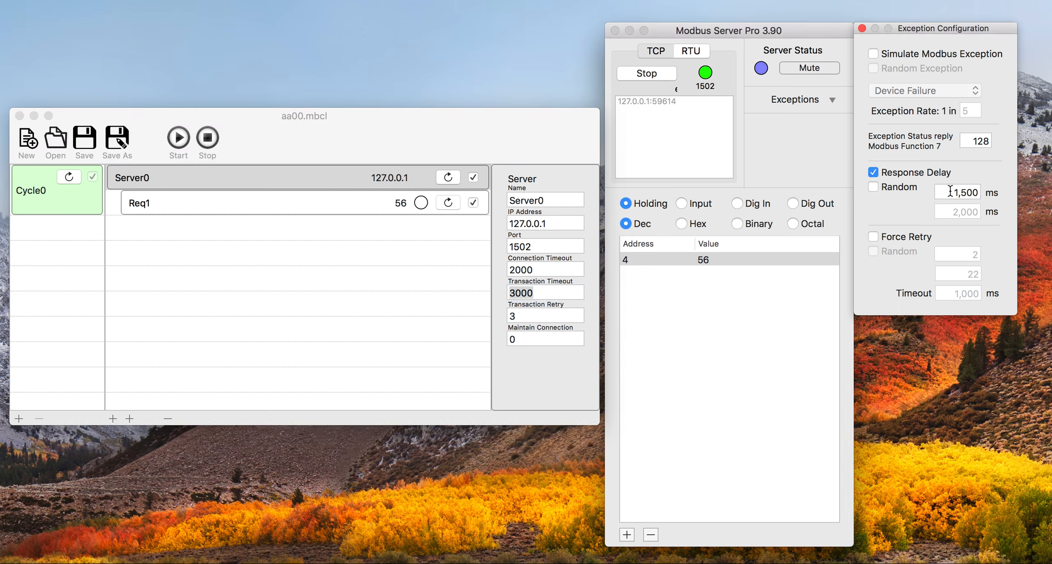
pyautogui.click(962, 193)
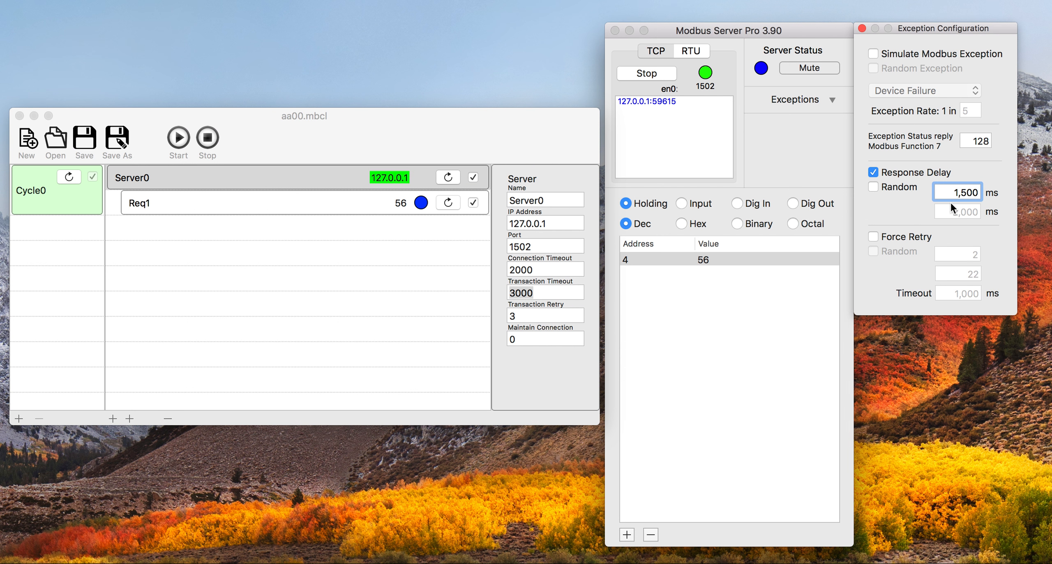
pyautogui.press('BackSpace')
pyautogui.press('BackSpace')
pyautogui.press('Return')
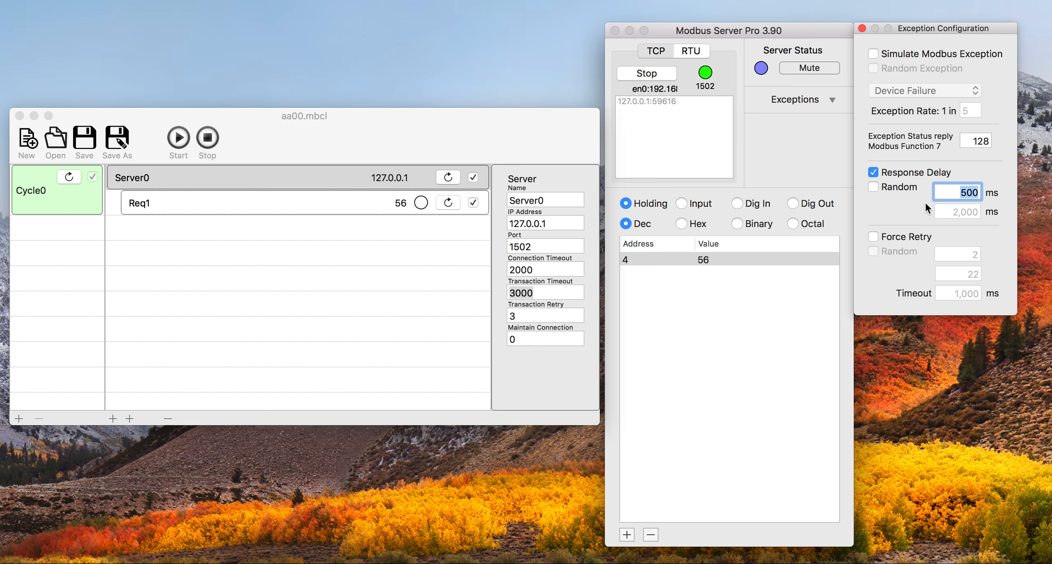
# - Toggle the random option of the server's response delay on and off, and disable the response delay
pyautogui.click(872, 185)
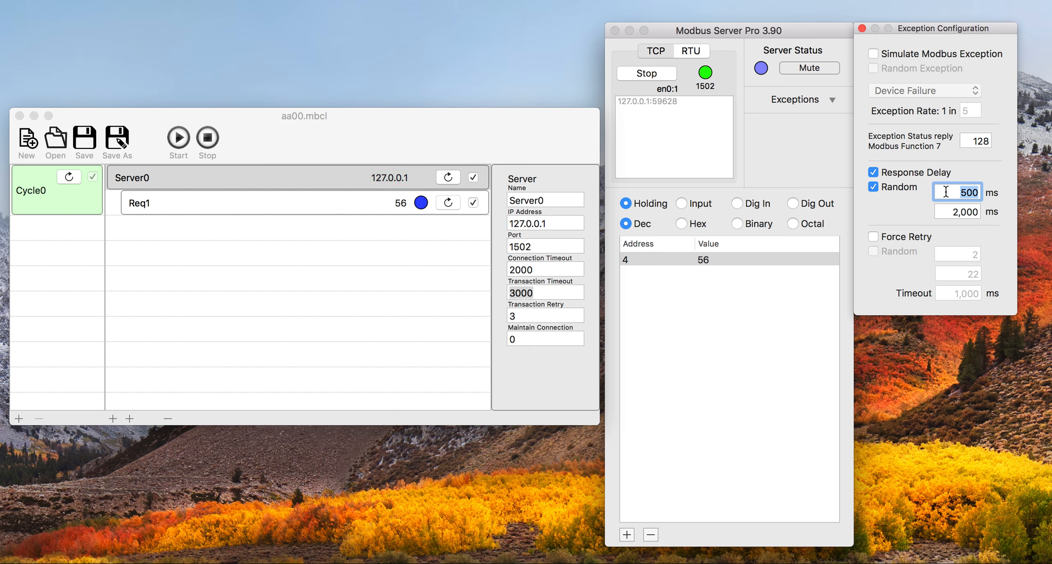
pyautogui.click(874, 187)
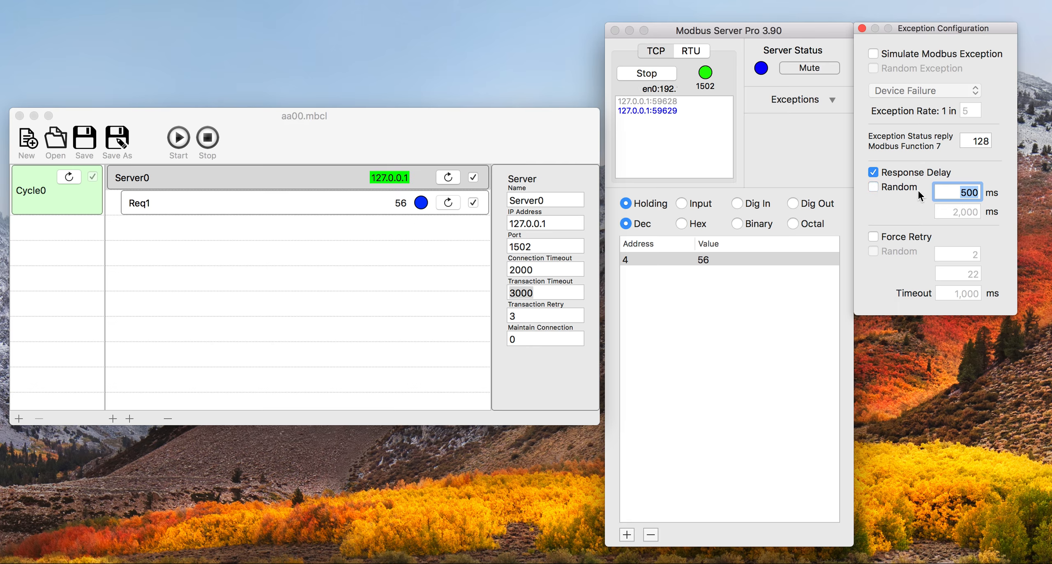
pyautogui.click(873, 173)
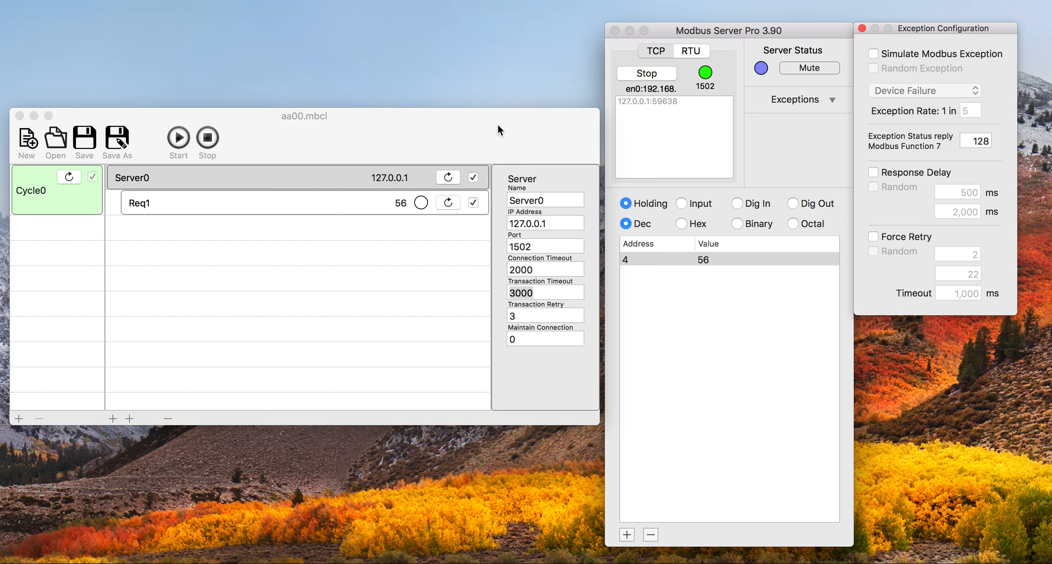
# - Set Server0's transaction timeout to 500 in the client
pyautogui.click(520, 294)
pyautogui.press('BackSpace')
pyautogui.press('BackSpace')
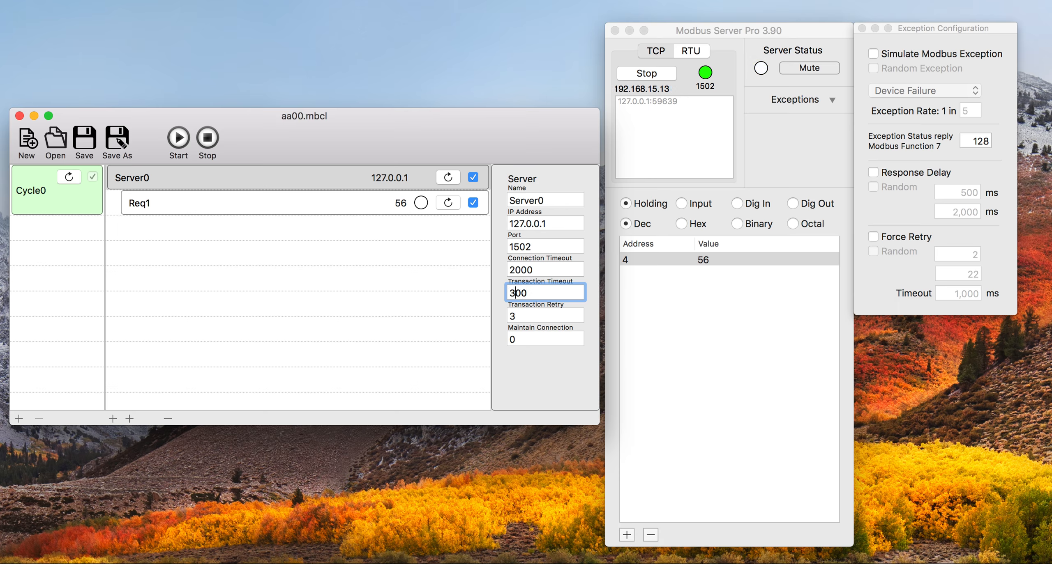
pyautogui.write('5')
pyautogui.press('Return')
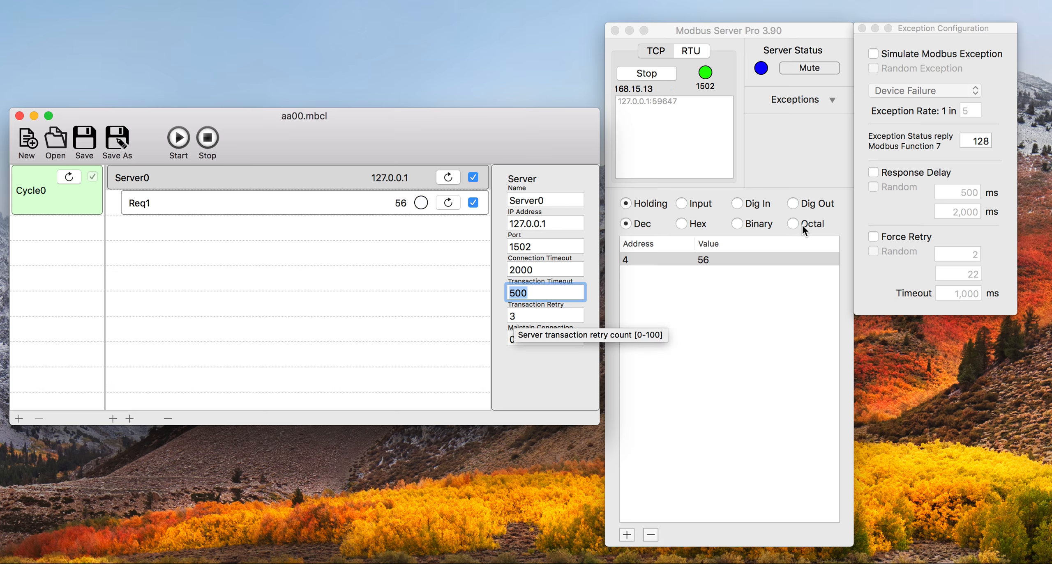
# - Enable Force Retry on the server and set Cycle0's cycle time to 10000 in the client
pyautogui.click(871, 237)
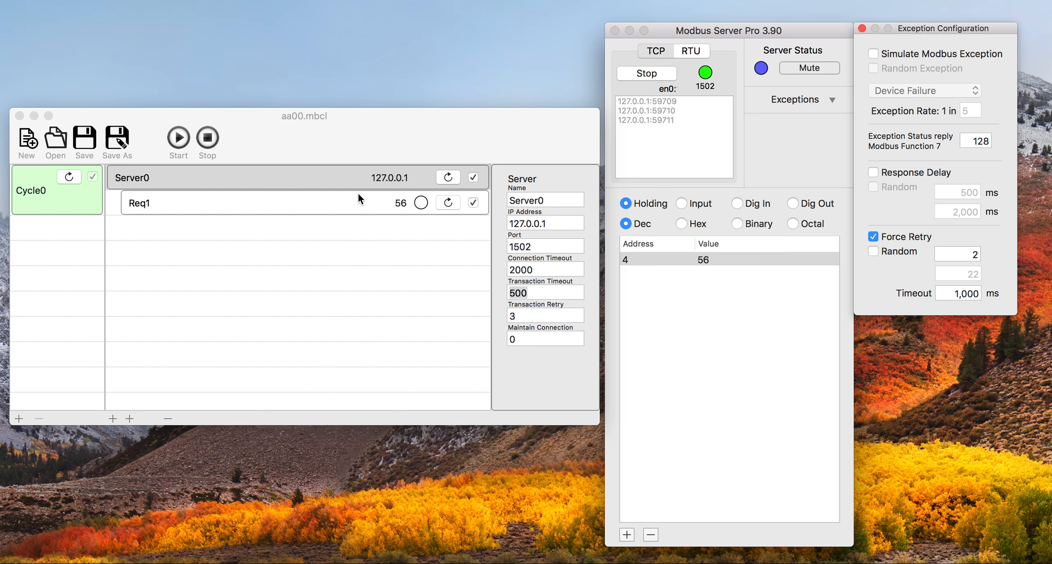
pyautogui.click(331, 176)
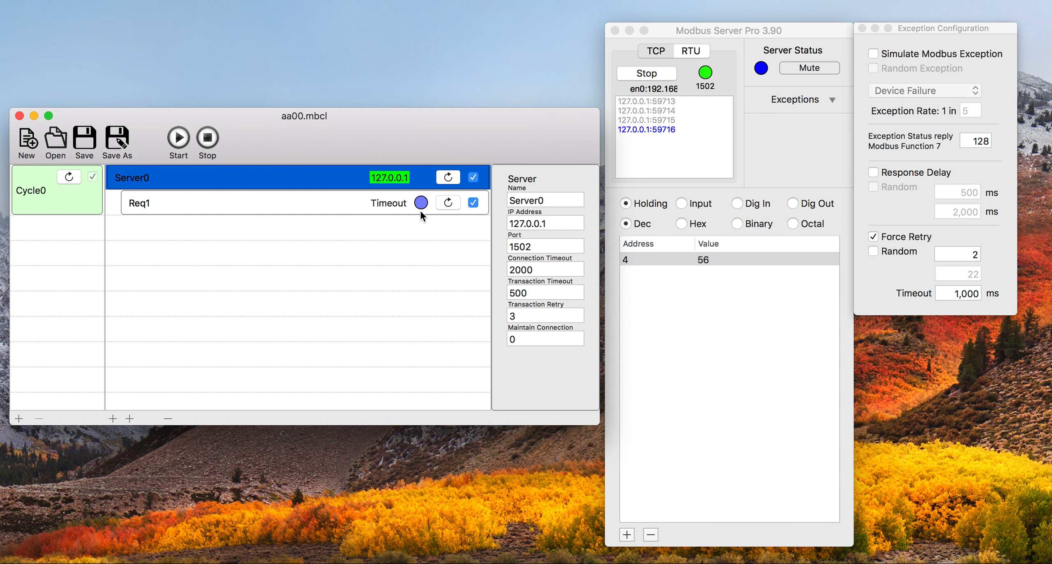
pyautogui.click(83, 199)
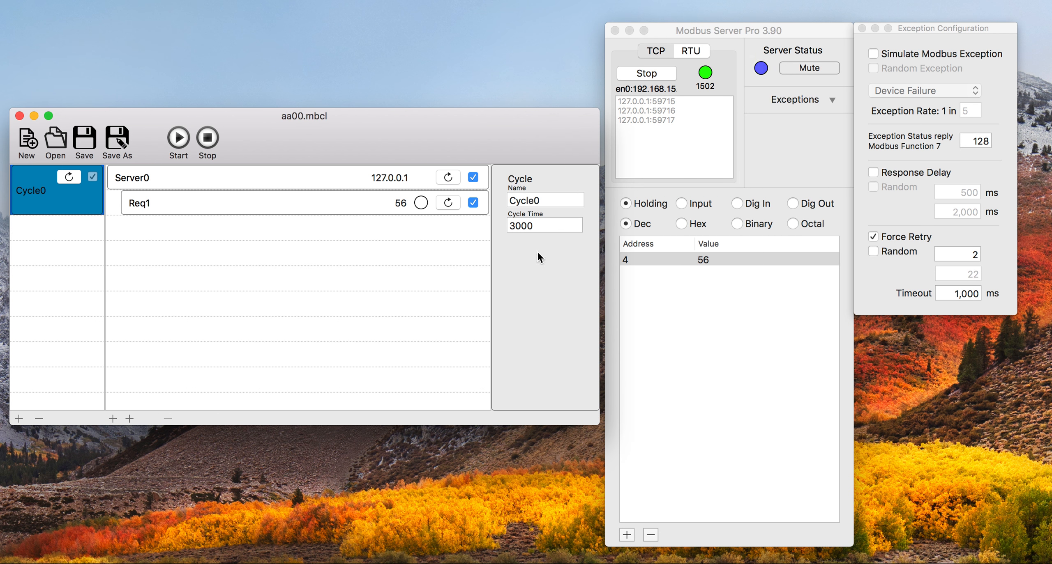
pyautogui.click(515, 226)
pyautogui.press('BackSpace')
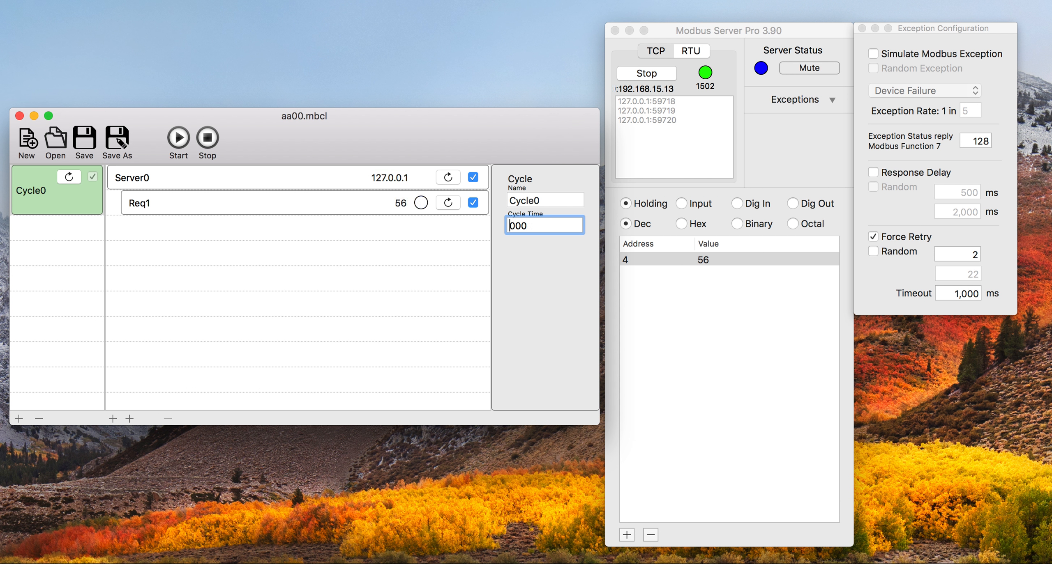
pyautogui.write('10')
pyautogui.press('Return')
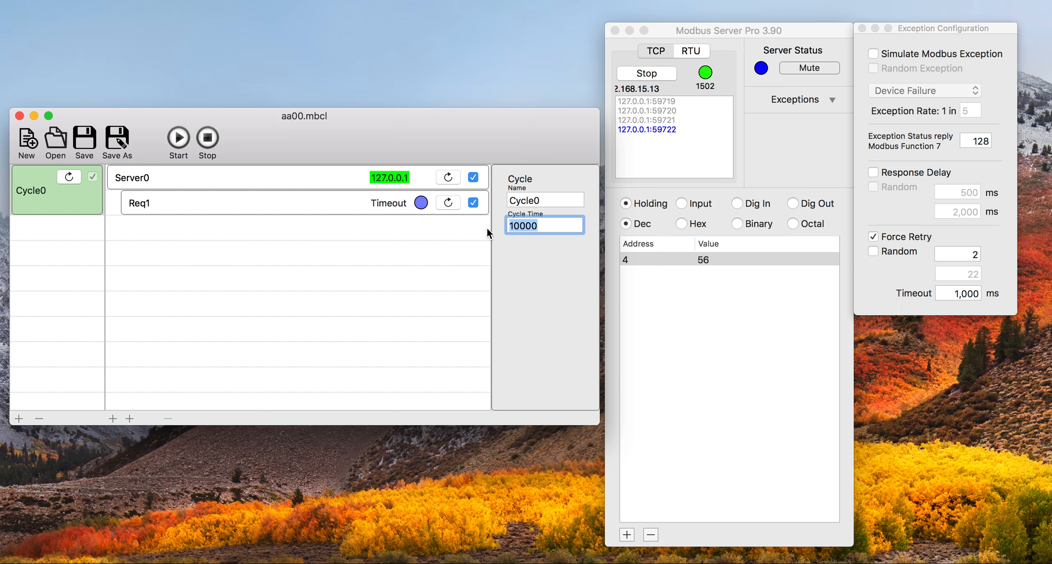
# - Set Server0's transaction timeout to 1000 in the client
pyautogui.click(365, 203)
pyautogui.click(365, 172)
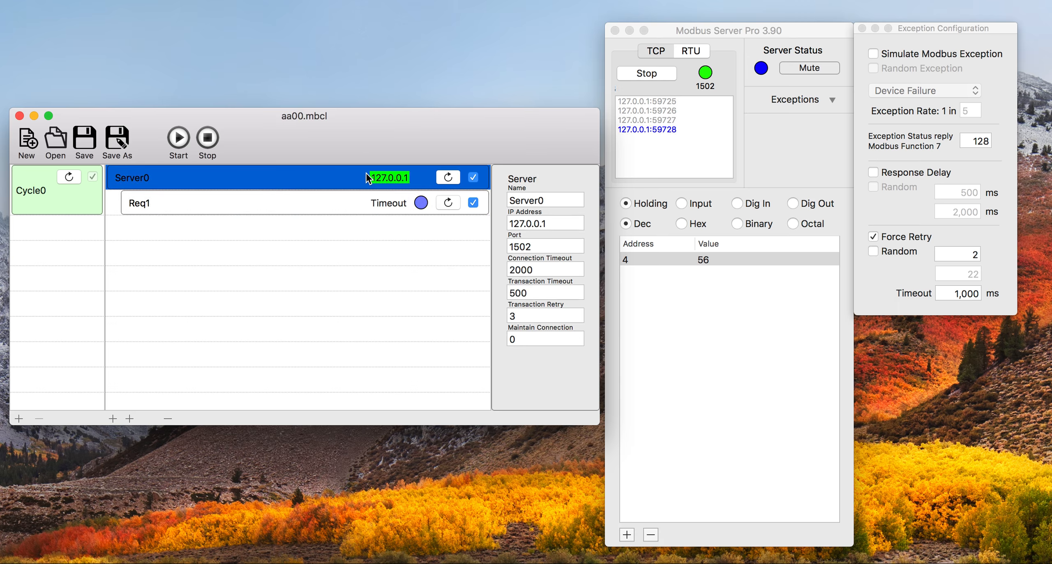
pyautogui.click(514, 293)
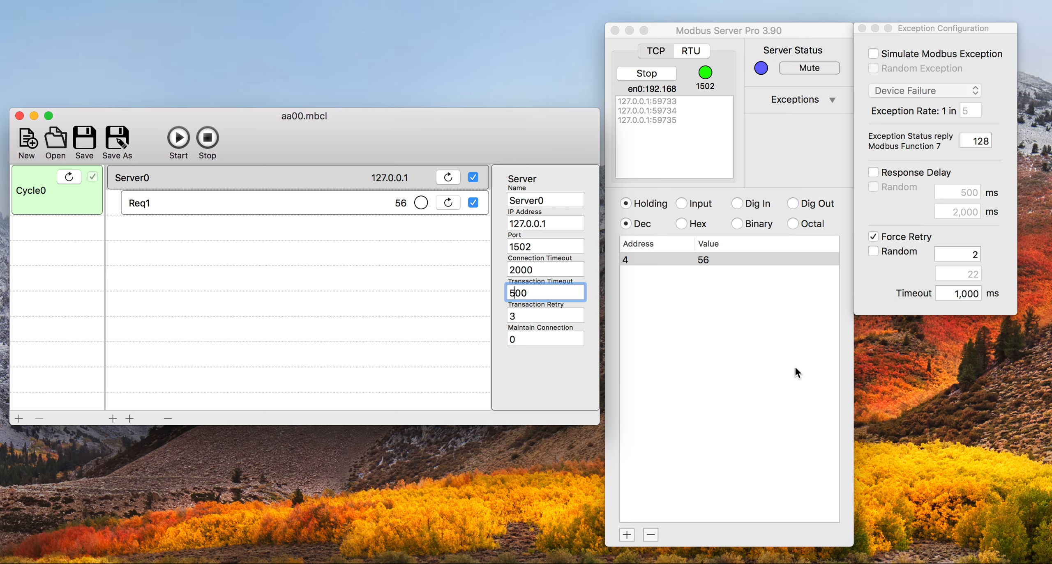
pyautogui.press('BackSpace')
pyautogui.write('1000')
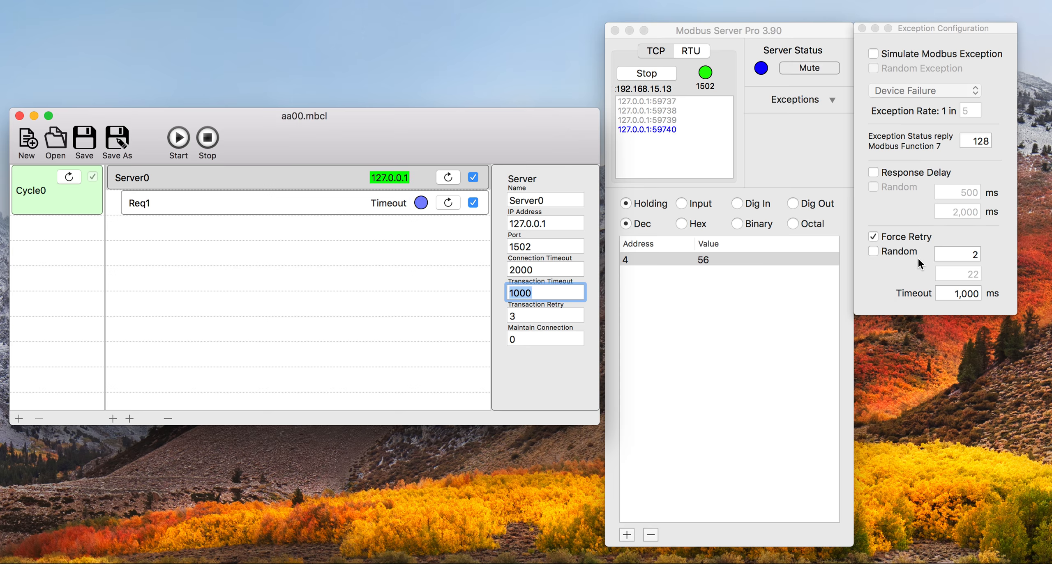
# - Set the server's Force Retry timeout to 3,000 ms
pyautogui.click(959, 294)
pyautogui.doubleClick(959, 294)
pyautogui.write('3000')
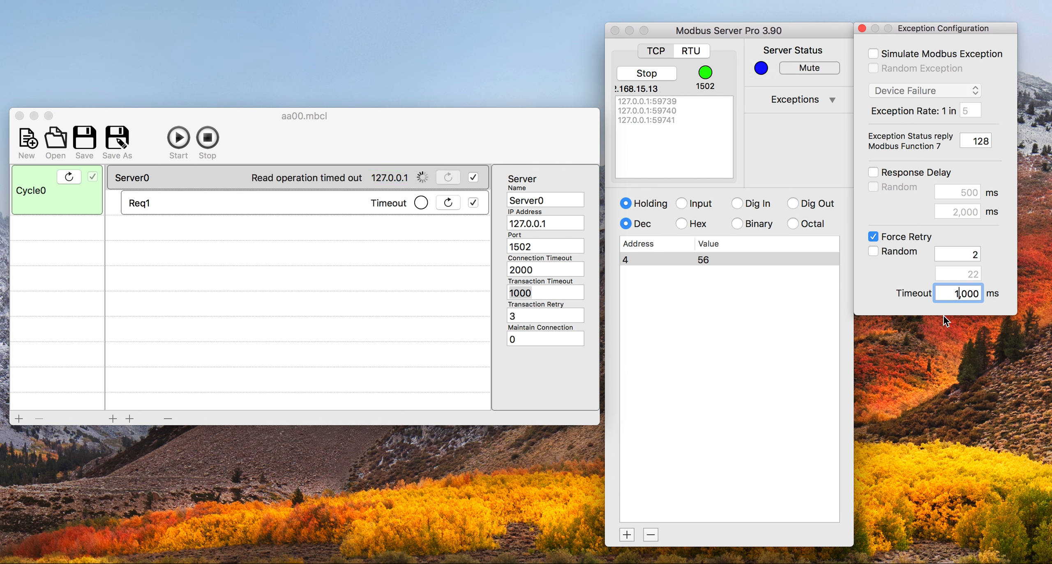
pyautogui.press('Return')
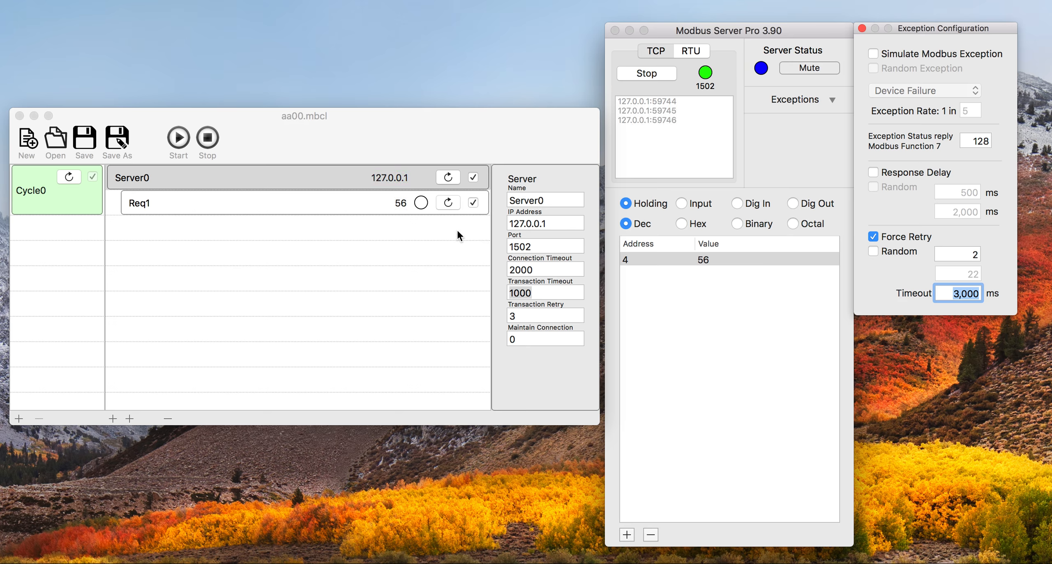
# - Raise Server0's transaction timeout to 2000 in the client
pyautogui.click(515, 293)
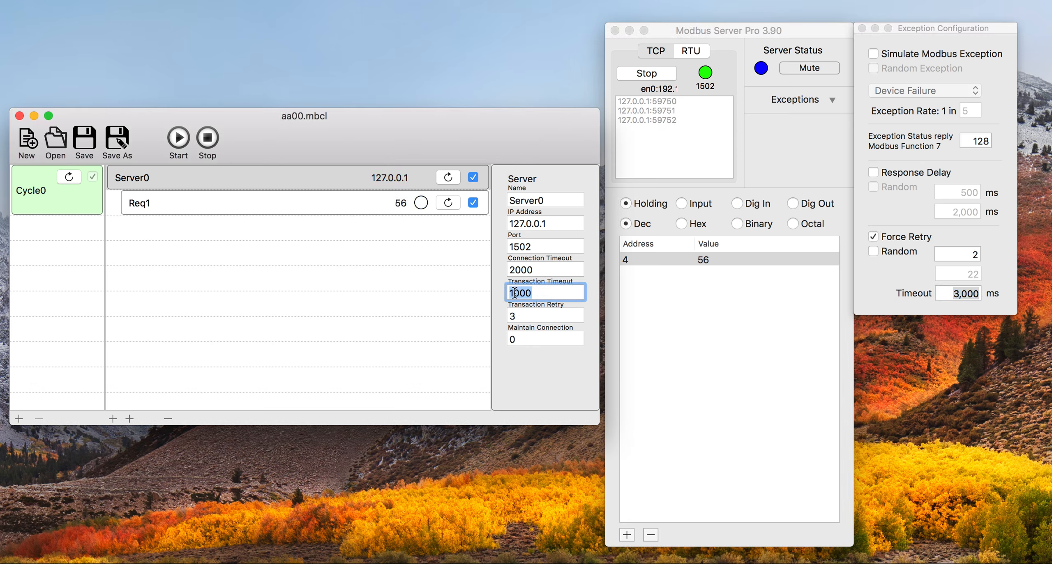
pyautogui.click(514, 293)
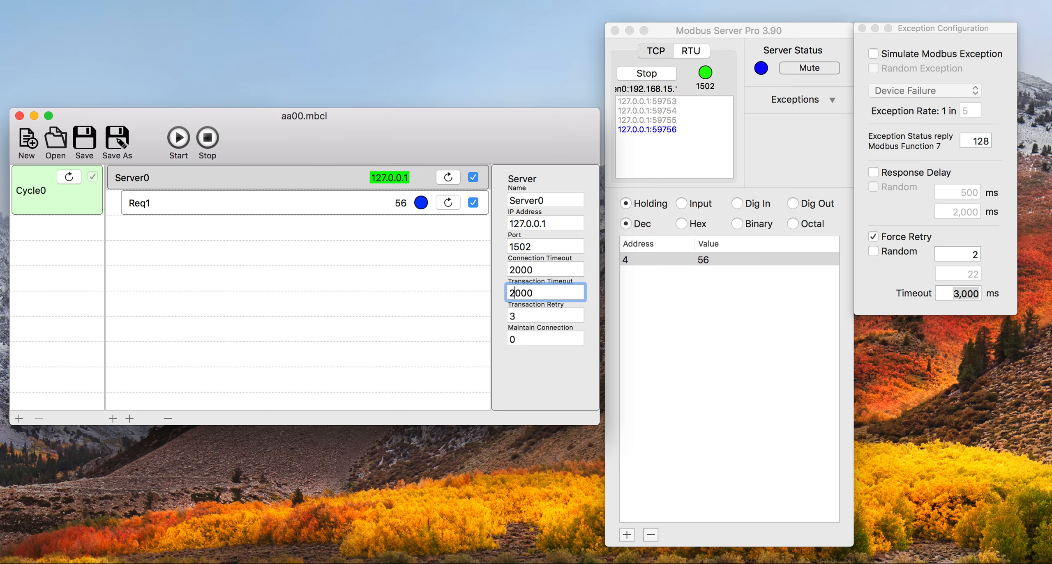
pyautogui.doubleClick(512, 293)
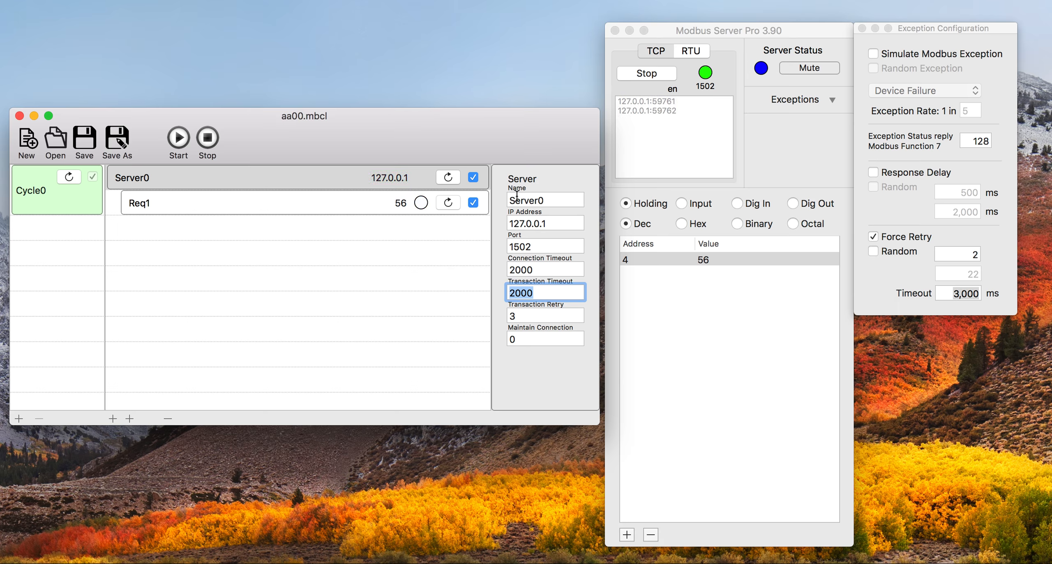
# - Set the server's forced retry count to 1 and toggle Force Retry off and on, leaving it on
pyautogui.click(978, 254)
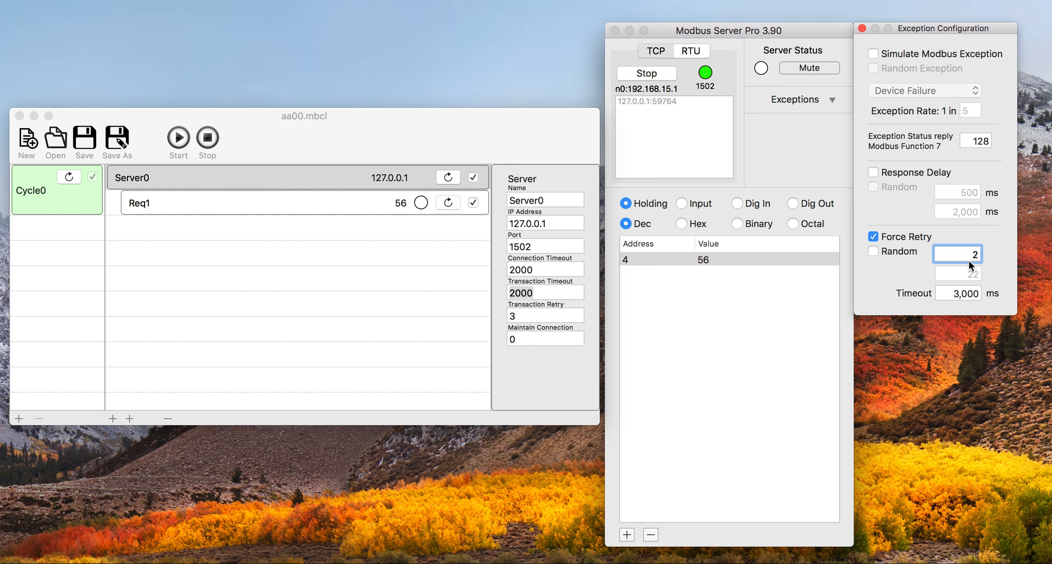
pyautogui.press('BackSpace')
pyautogui.write('1')
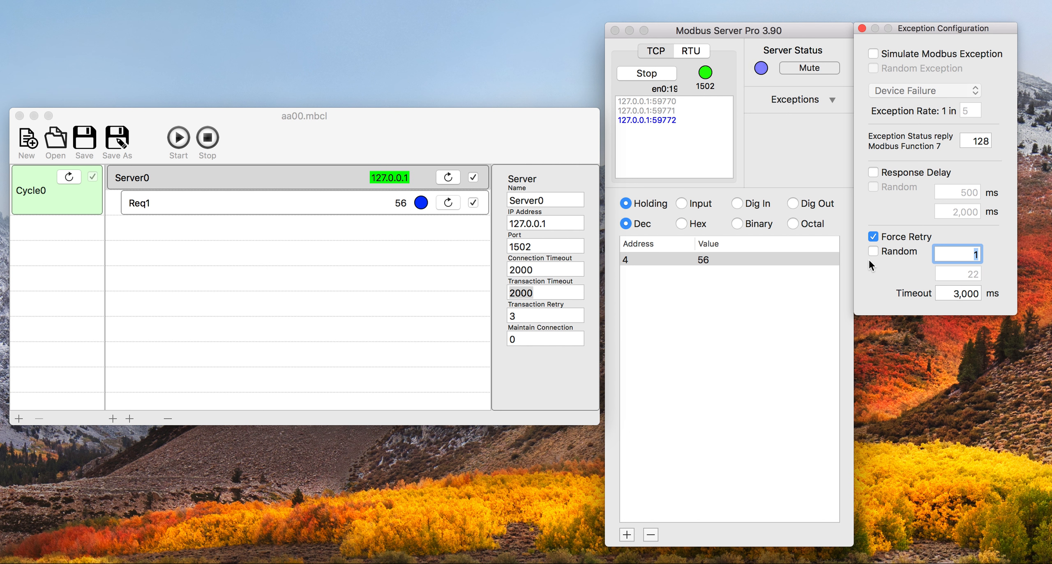
pyautogui.click(875, 237)
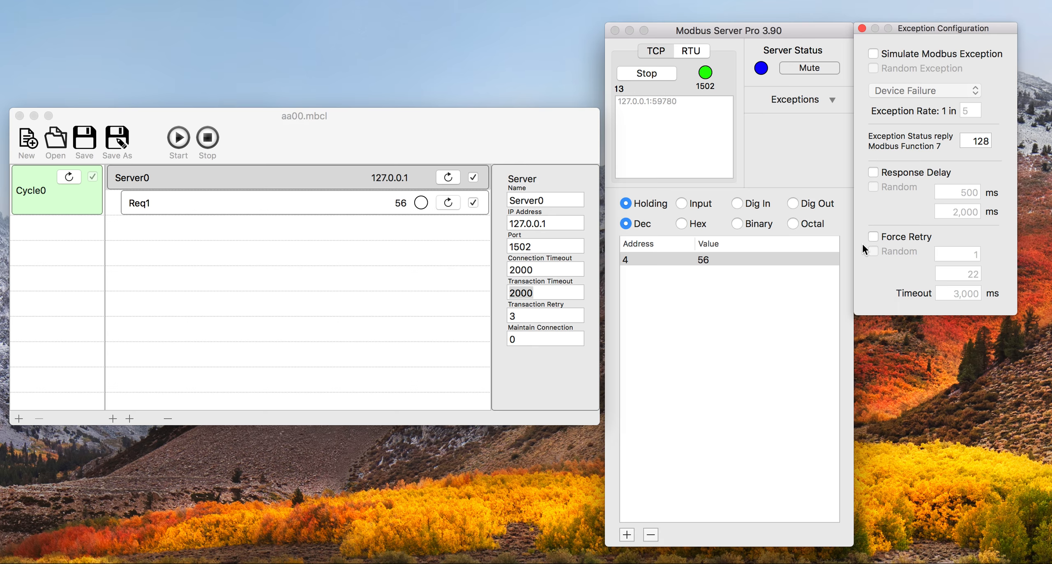
pyautogui.click(871, 236)
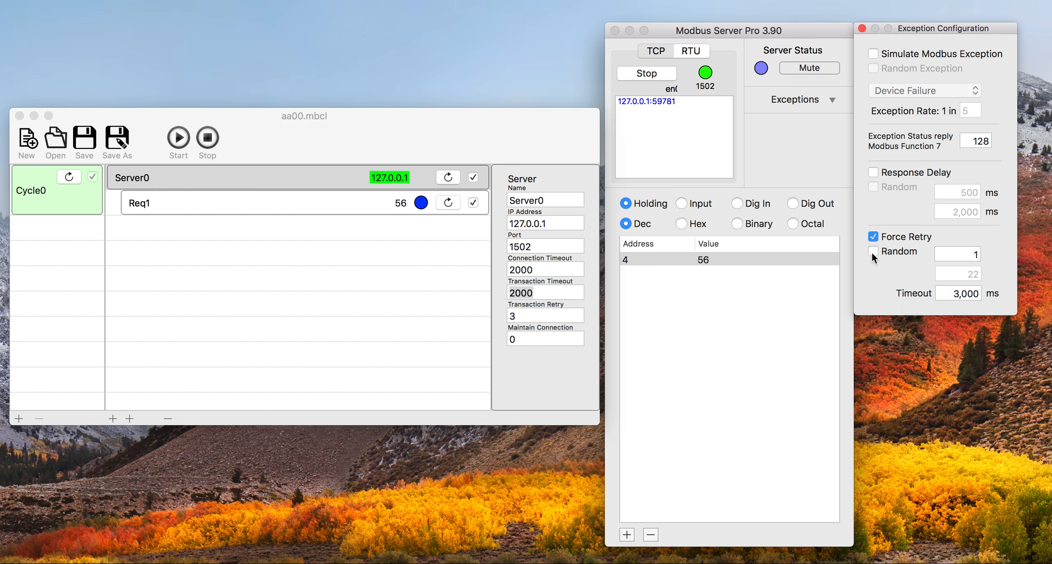
# - Enable the random option for Force Retry and set its upper limit to 3
pyautogui.click(872, 252)
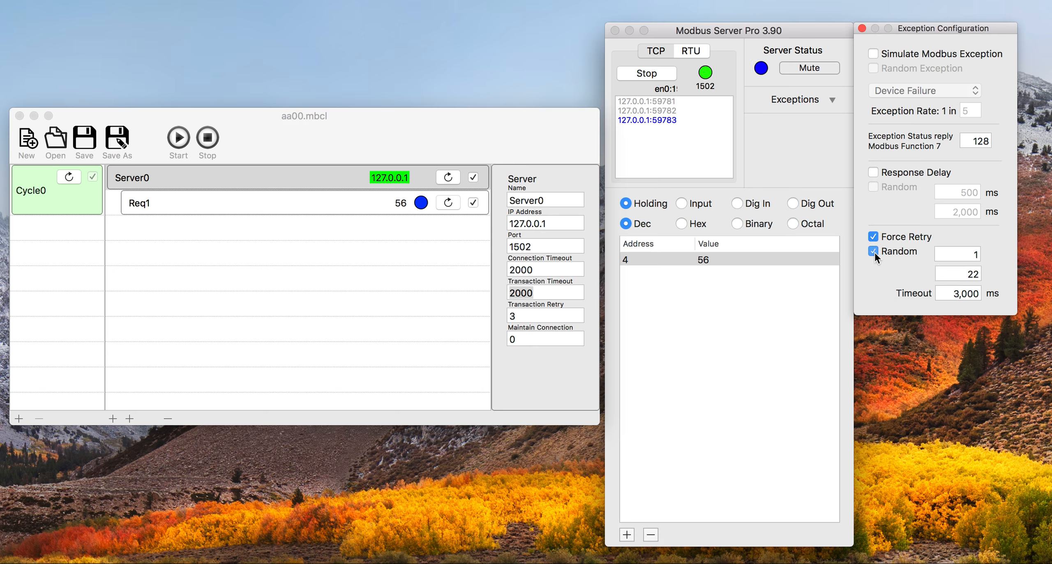
pyautogui.doubleClick(974, 275)
pyautogui.press('BackSpace')
pyautogui.write('3')
pyautogui.press('Return')
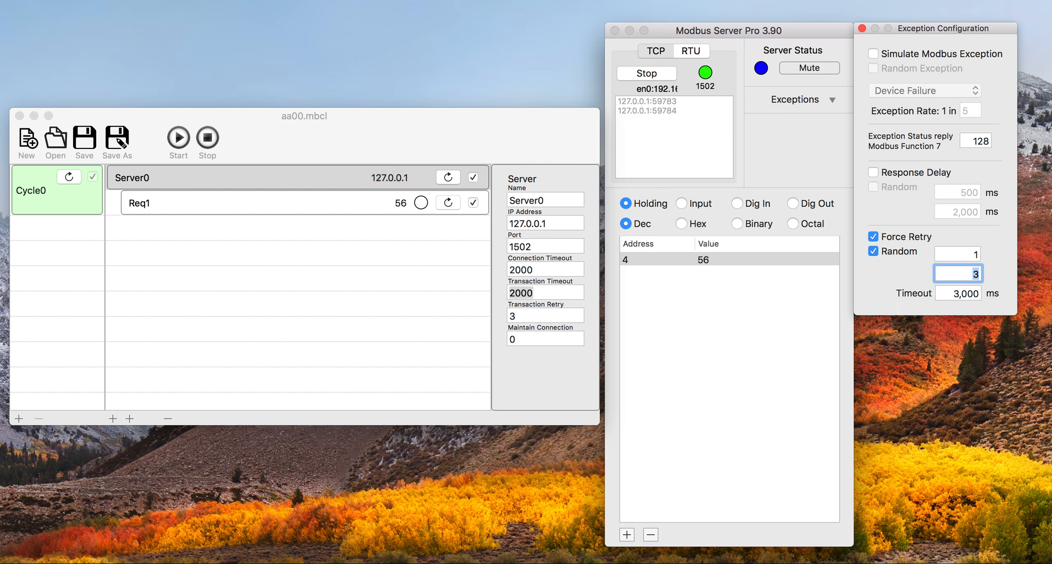
# - Set Server0's transaction retry count to 4 in the client
pyautogui.click(524, 316)
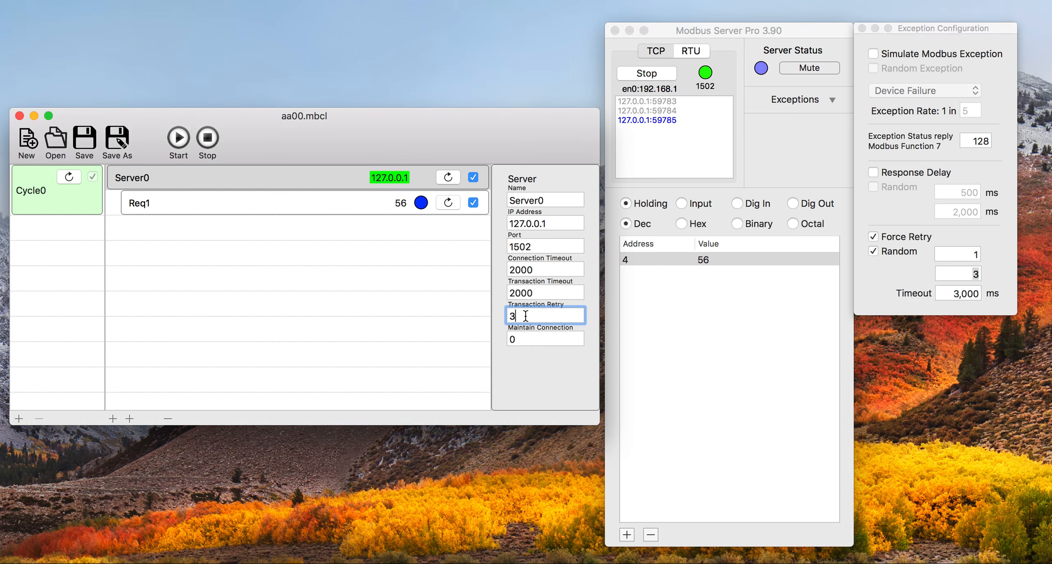
pyautogui.press('BackSpace')
pyautogui.write('4')
pyautogui.press('Return')
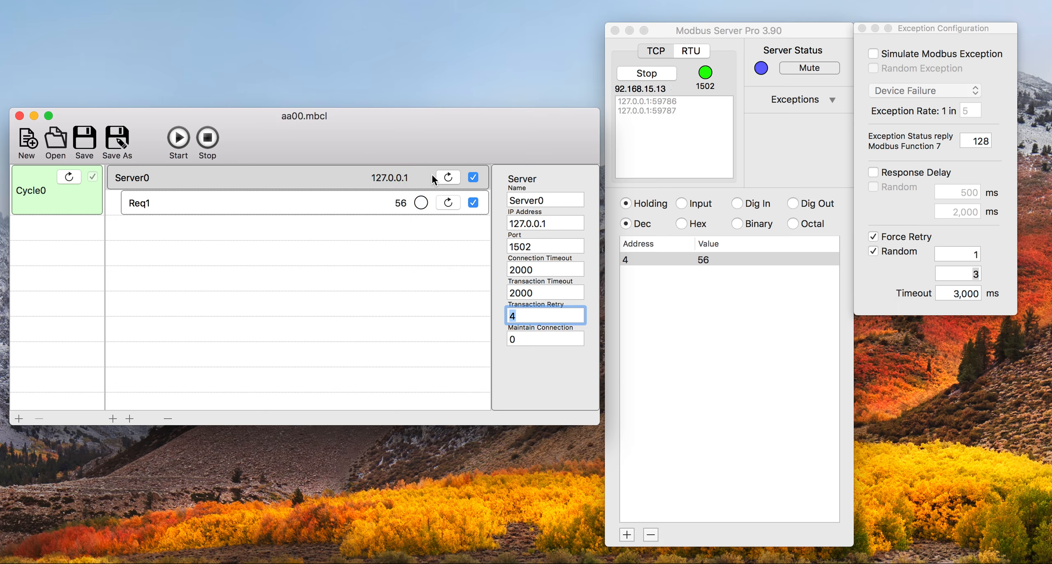
# - Disable Force Retry in the server's exception configuration
pyautogui.click(914, 251)
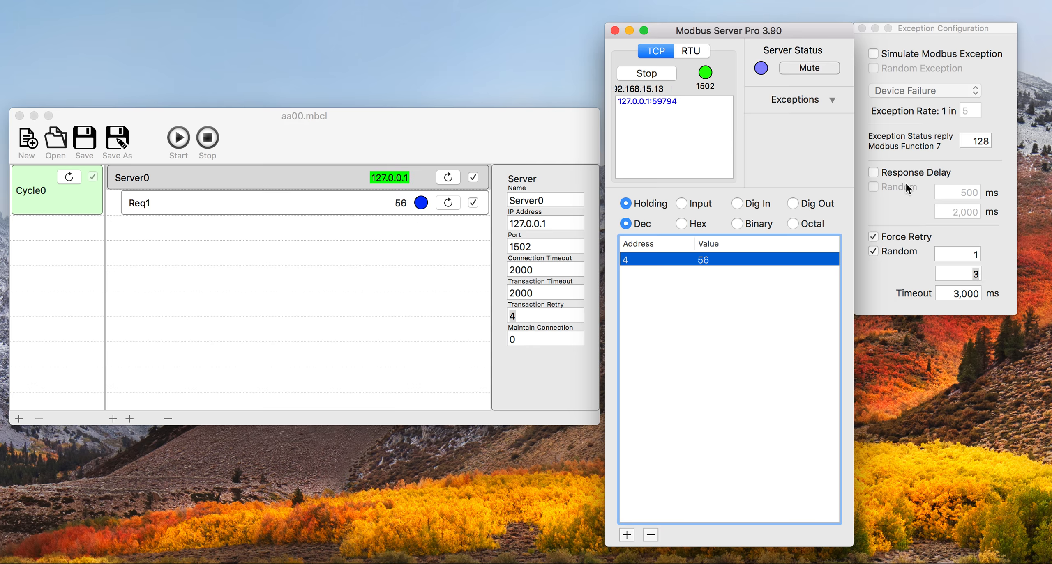
pyautogui.click(872, 234)
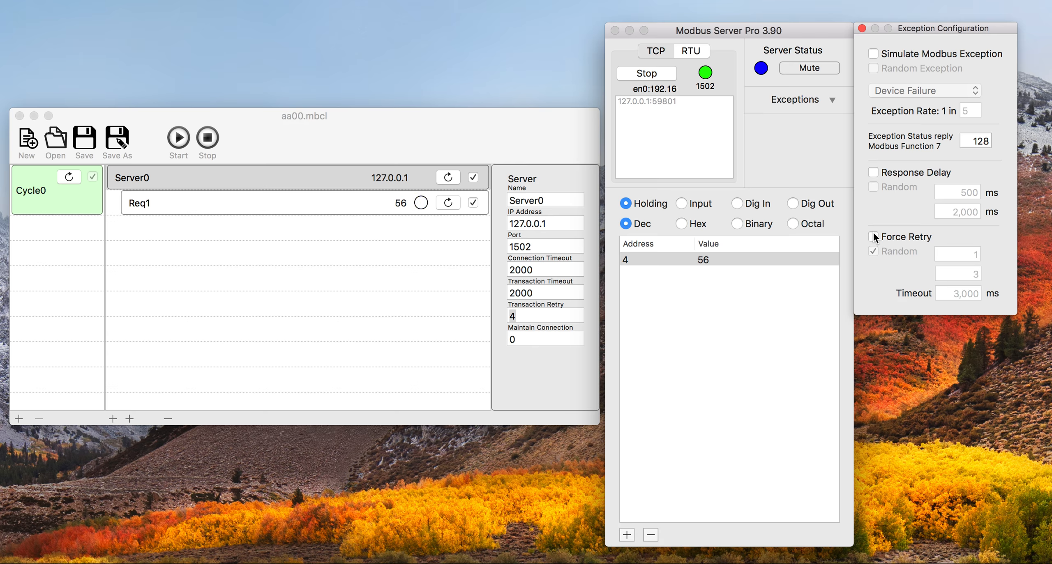
pyautogui.click(828, 29)
pyautogui.moveTo(828, 29); pyautogui.dragTo(830, 29)
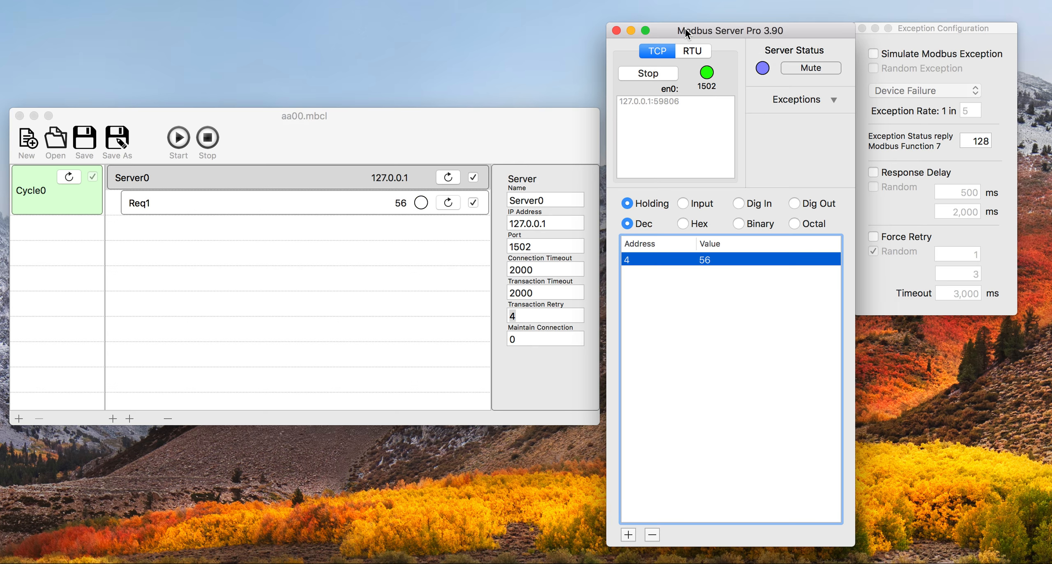
pyautogui.click(542, 54)
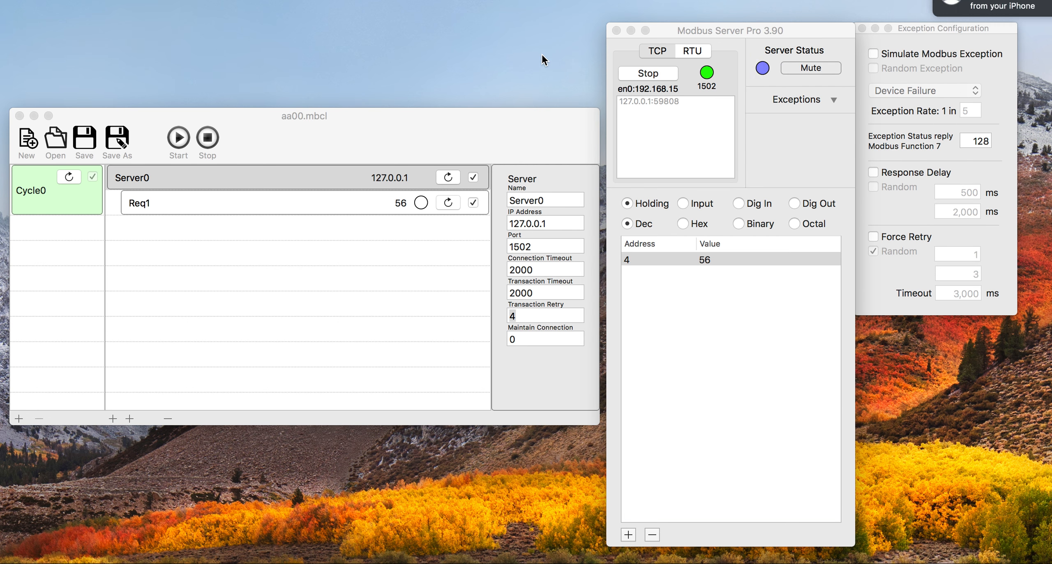